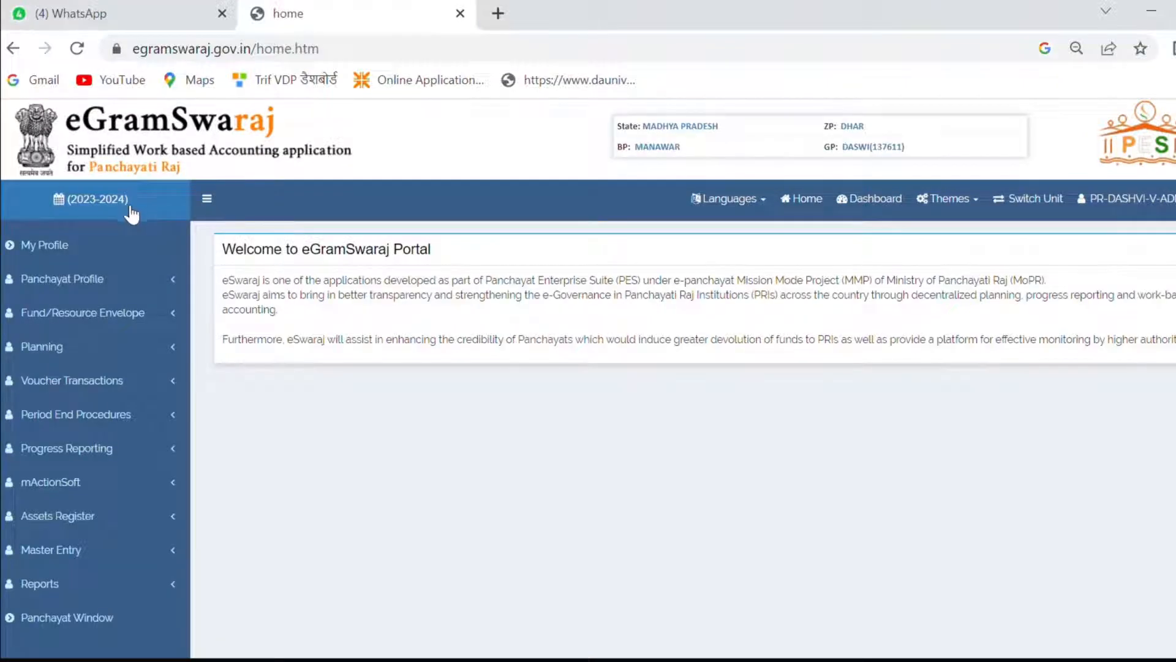
- Review the Gram Panchayat's general profile, its village population table, and the sections available under Panchayat Profile
left_click(67, 246)
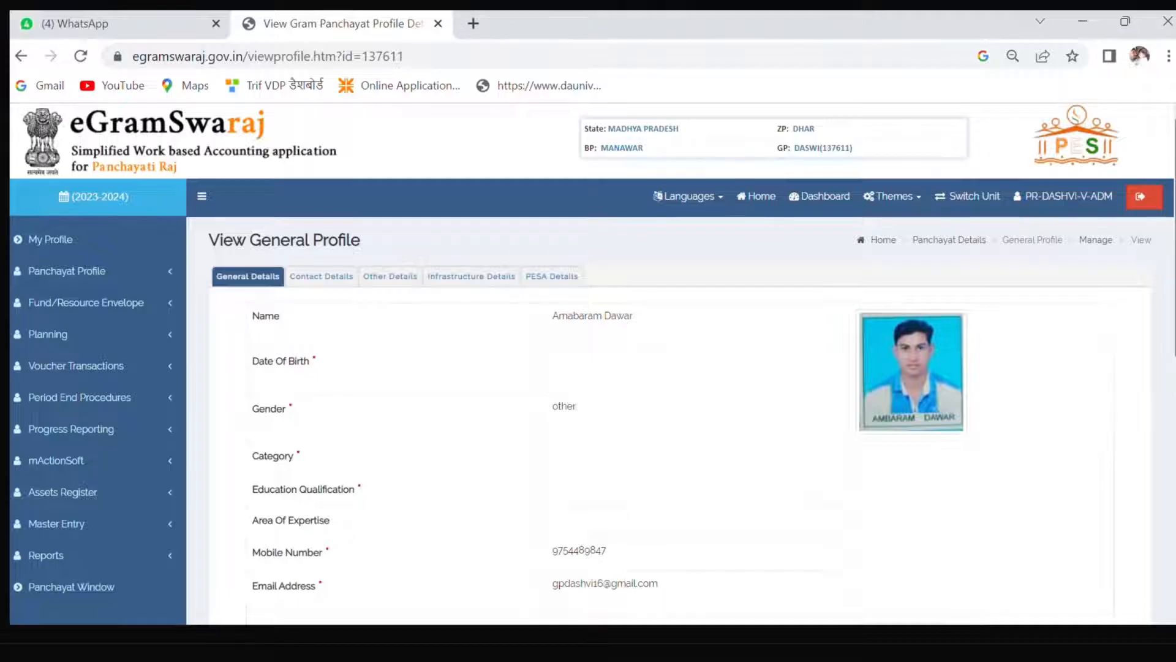
scroll(588, 361, "down", 7)
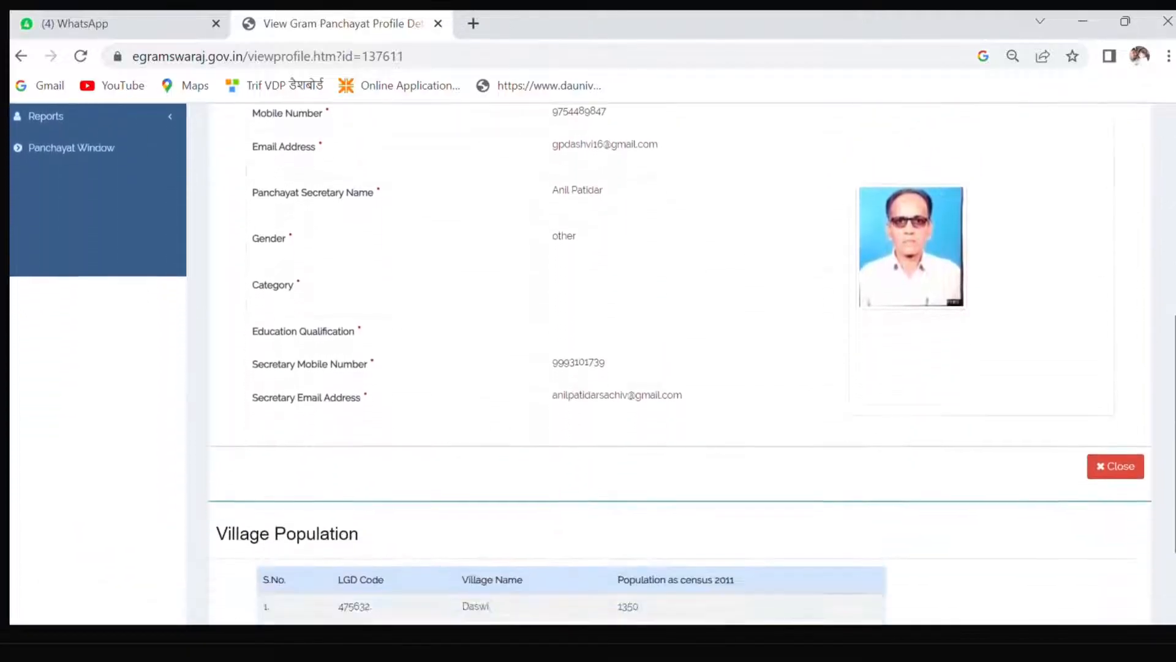
scroll(588, 362, "down", 2)
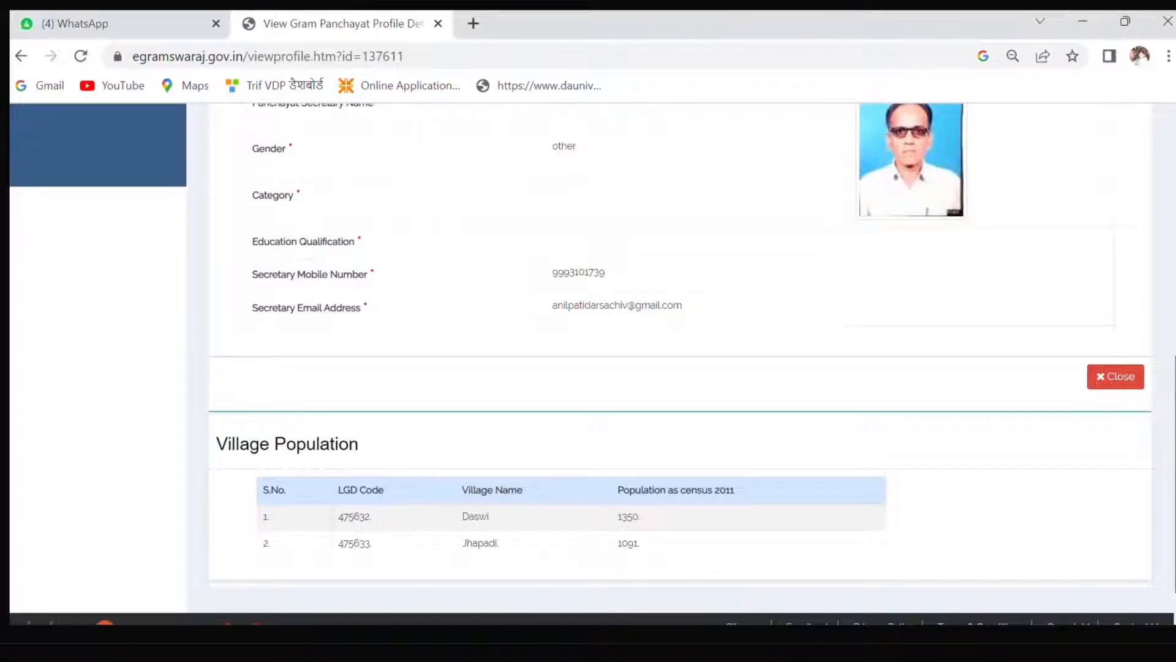
scroll(588, 364, "up", 5)
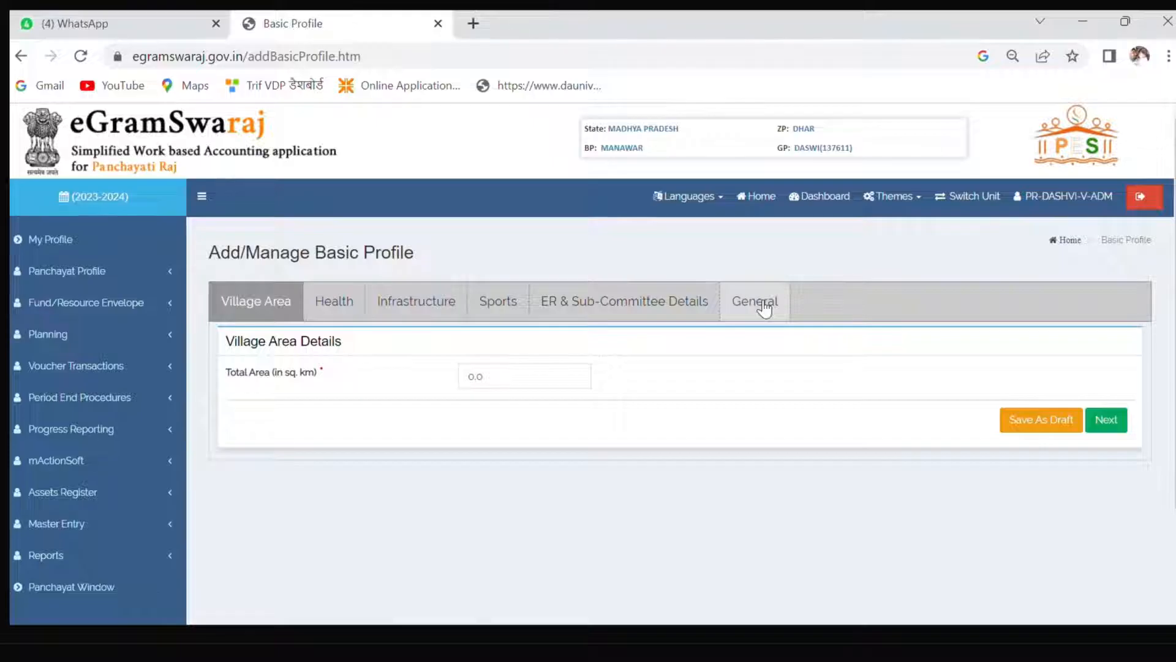
left_click(101, 274)
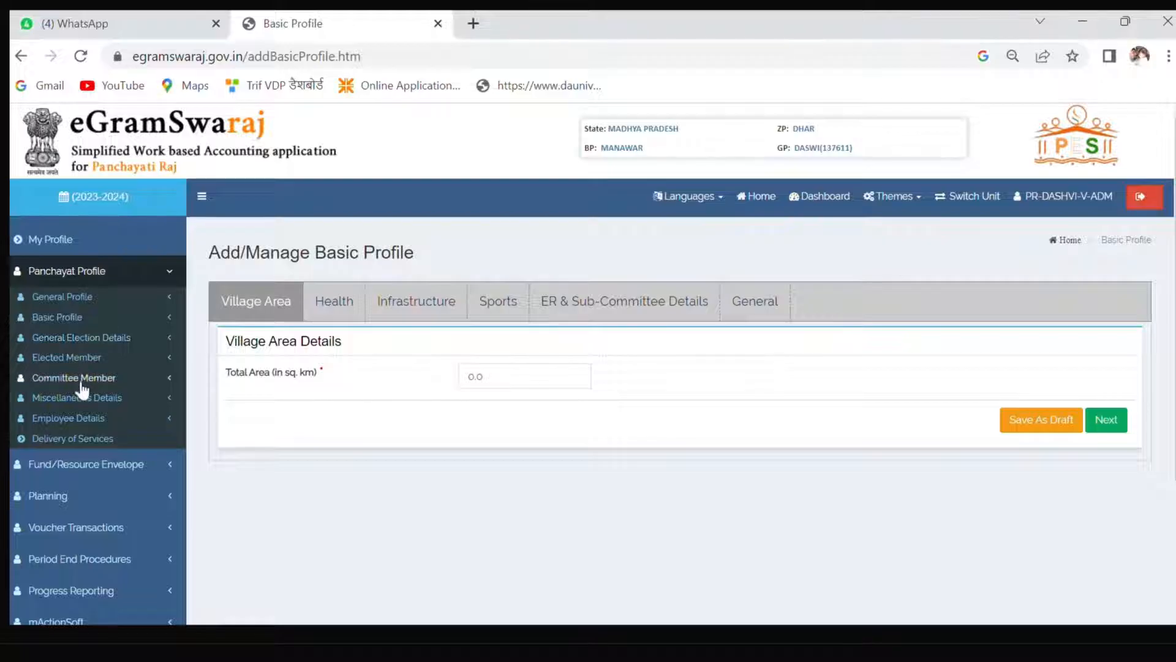
left_click(148, 285)
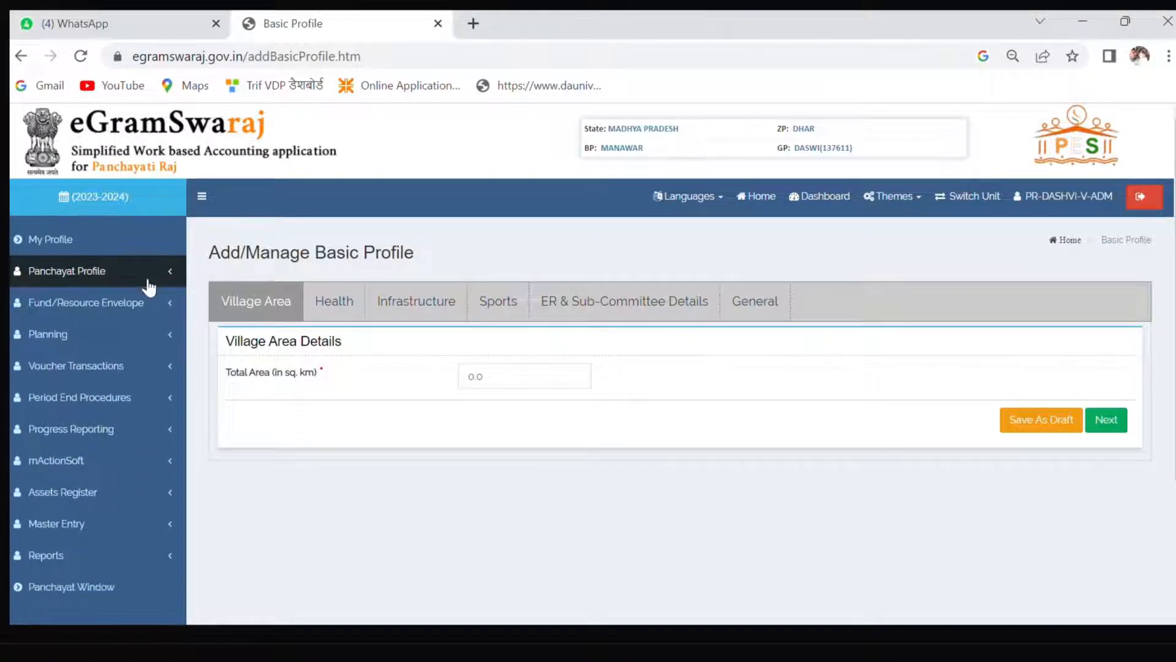
- Open Expected Funds Allocation and examine the budgets under Center Schemes/Grants, State Schemes/Grants and Others
left_click(138, 302)
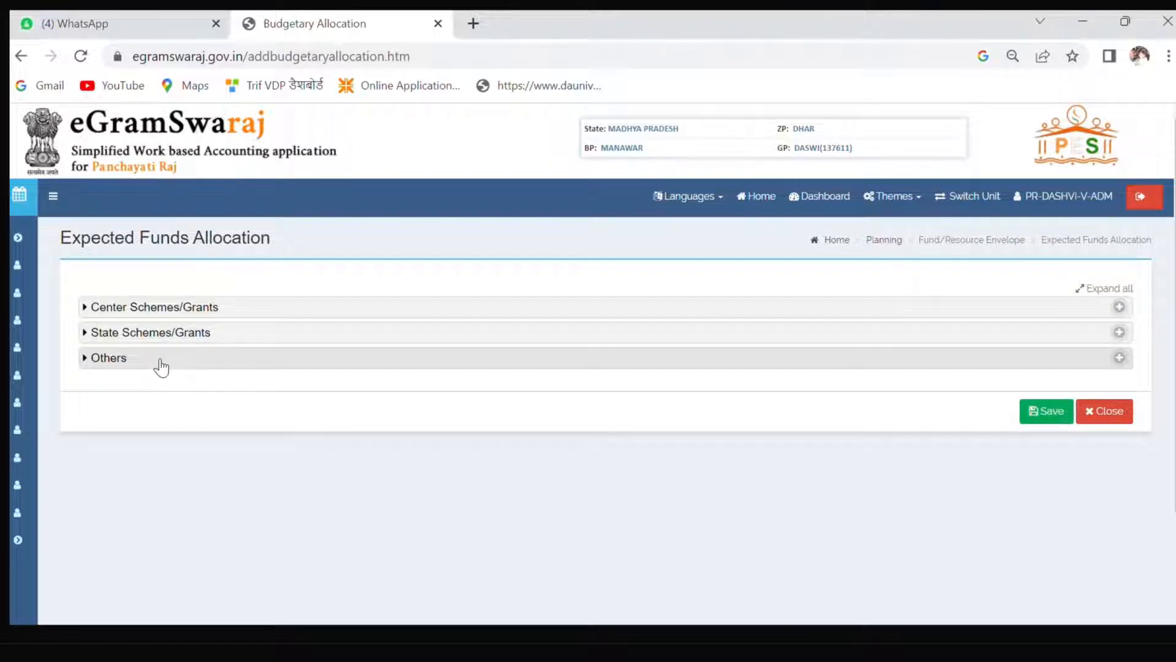
left_click(272, 315)
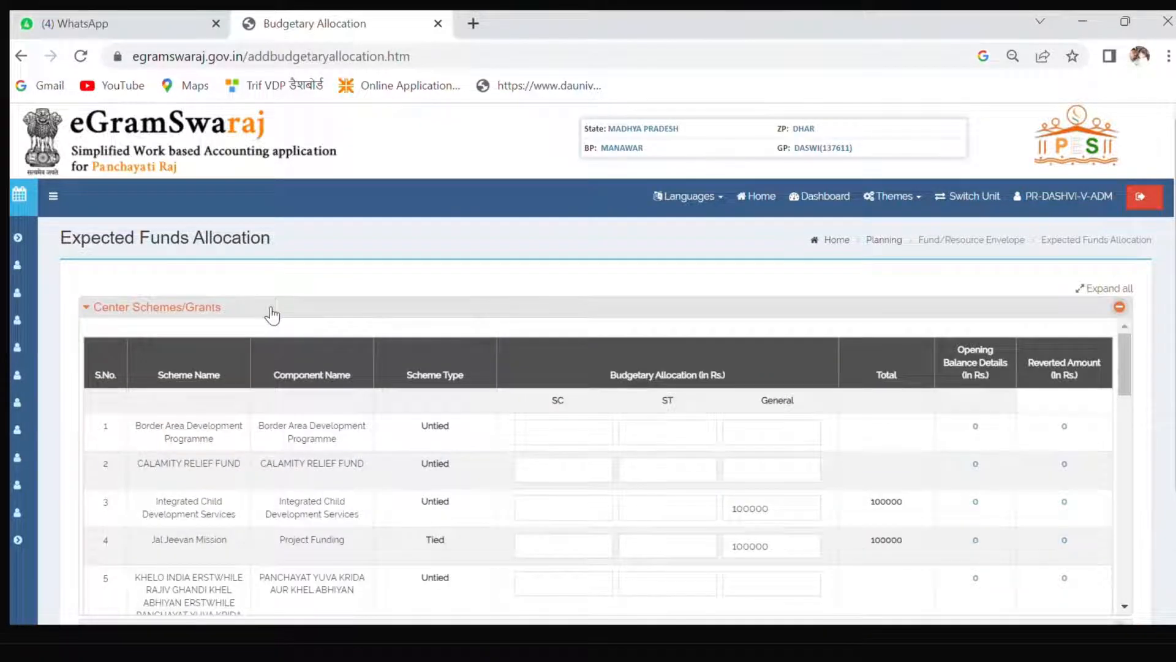
left_click(686, 308)
left_click(691, 334)
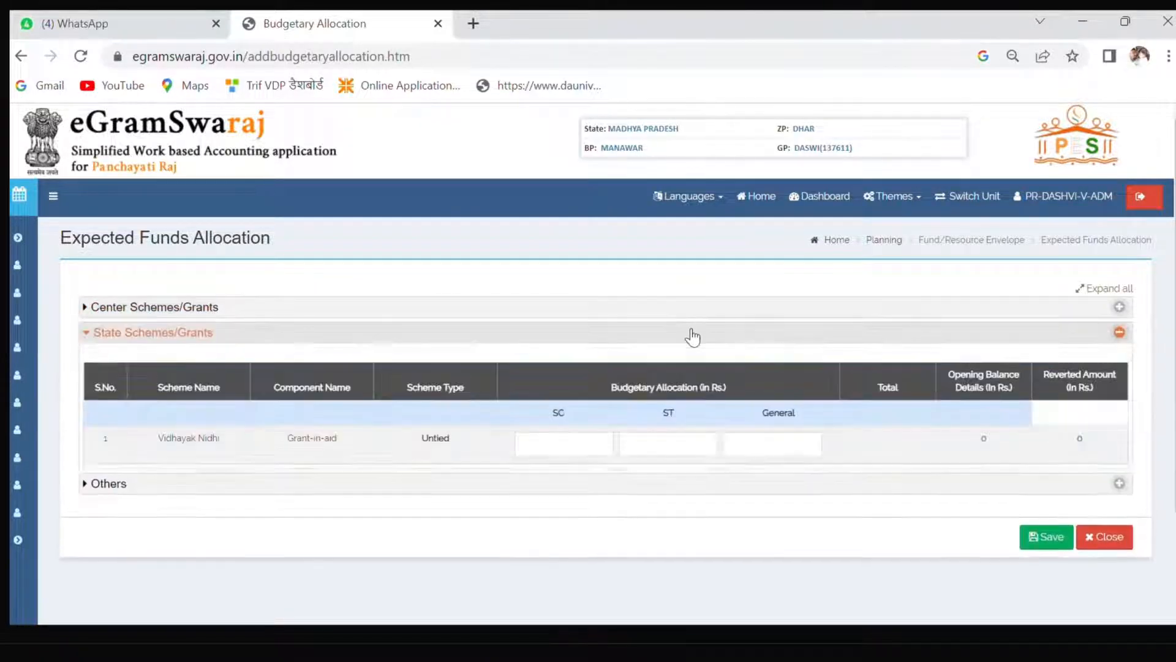
left_click(601, 494)
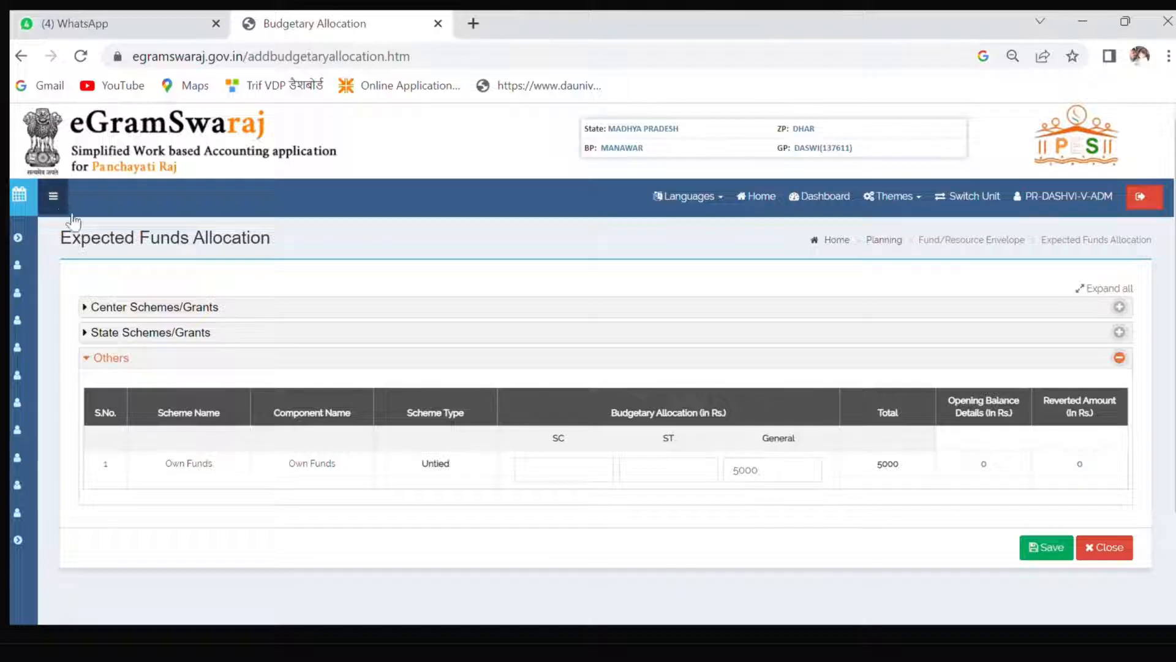
left_click(53, 195)
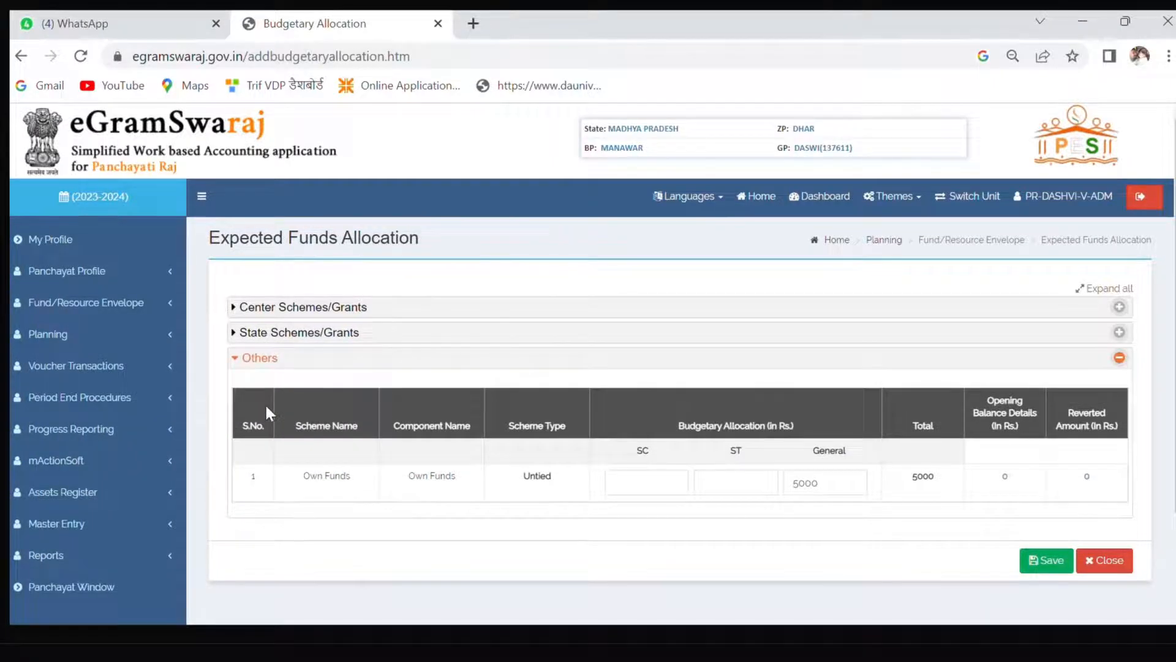
left_click(259, 357)
- Open the form for registering a Gram Sabha suggestion and examine its chairperson and meeting resolution fields
left_click(73, 335)
left_click(73, 363)
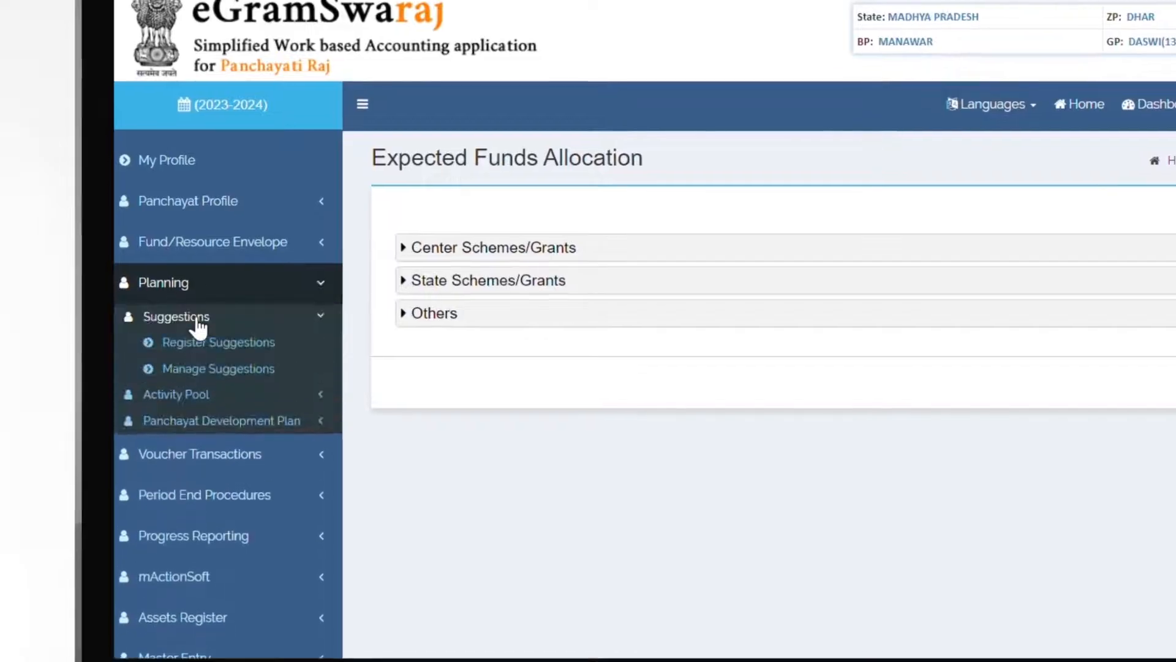
left_click(184, 342)
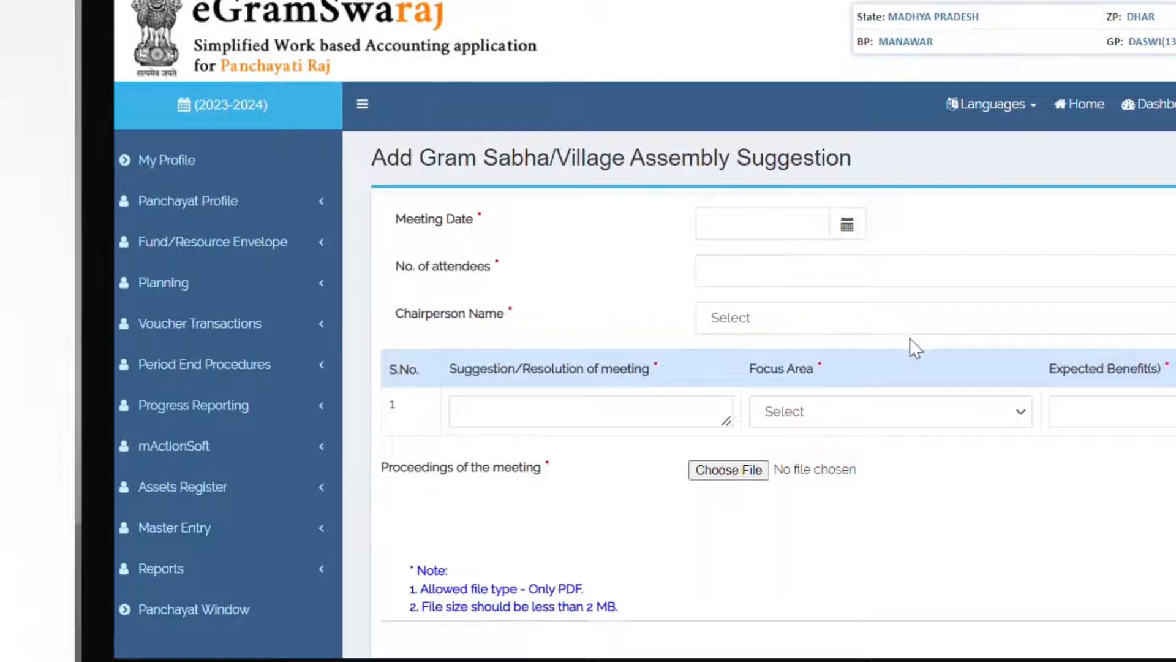
left_click(849, 321)
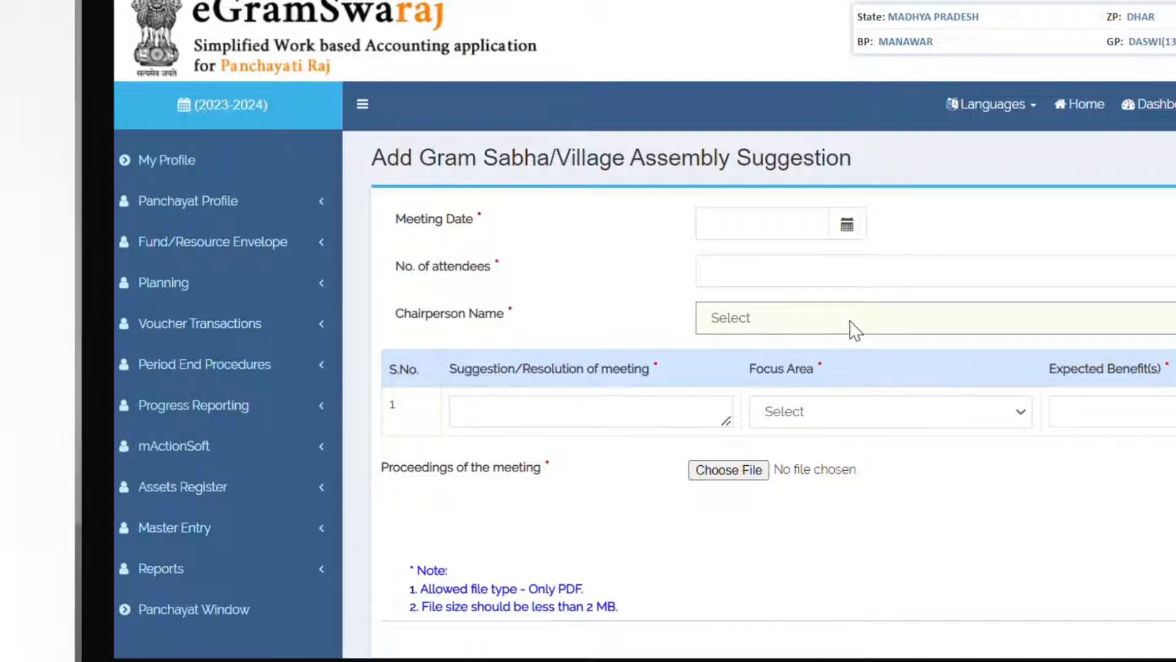
left_click(532, 422)
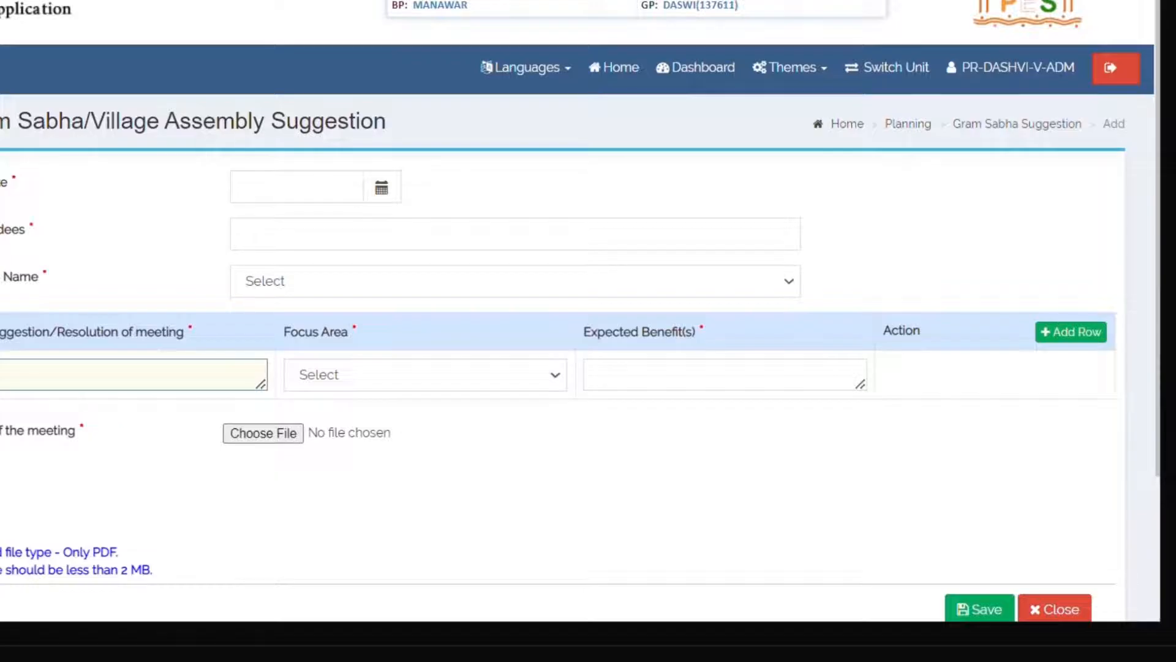
- Open the Register Activity form from the planning Activity Pool and dismiss the Gram Sabha Resolution notice
left_click(211, 336)
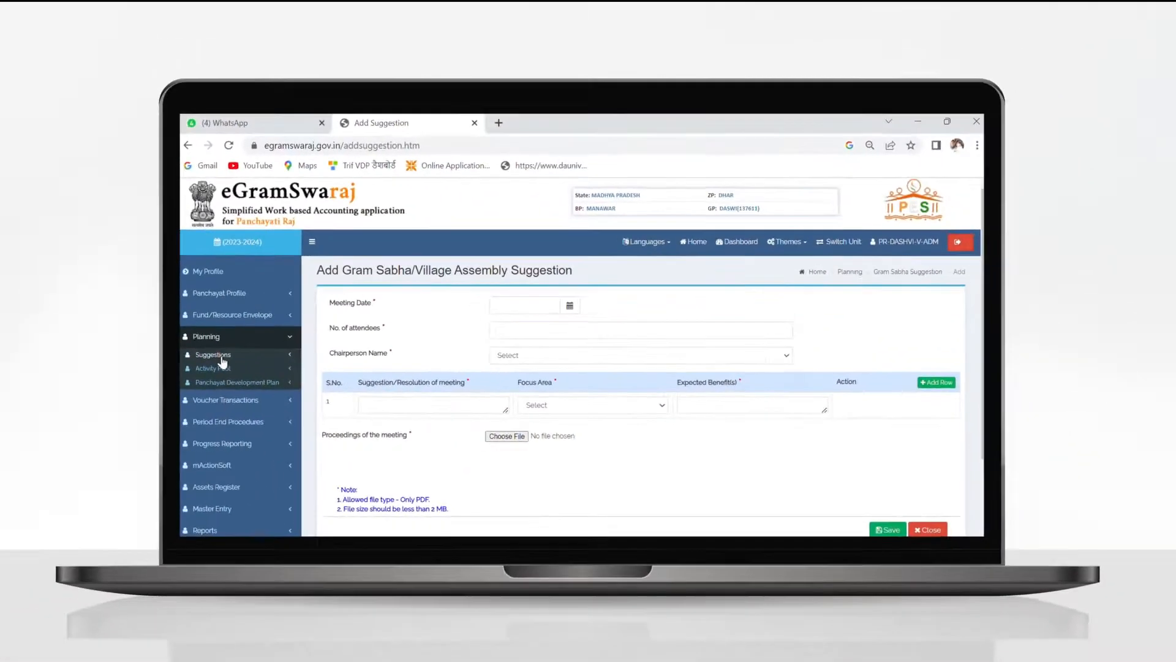
left_click(222, 361)
left_click(222, 361)
left_click(225, 370)
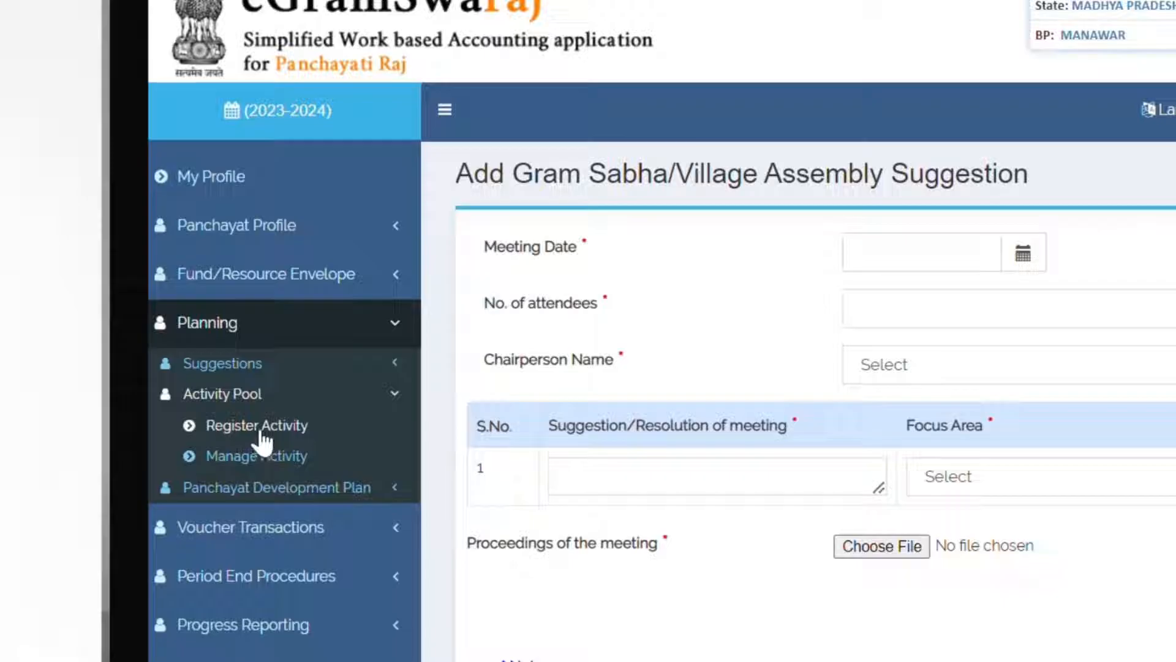
left_click(251, 428)
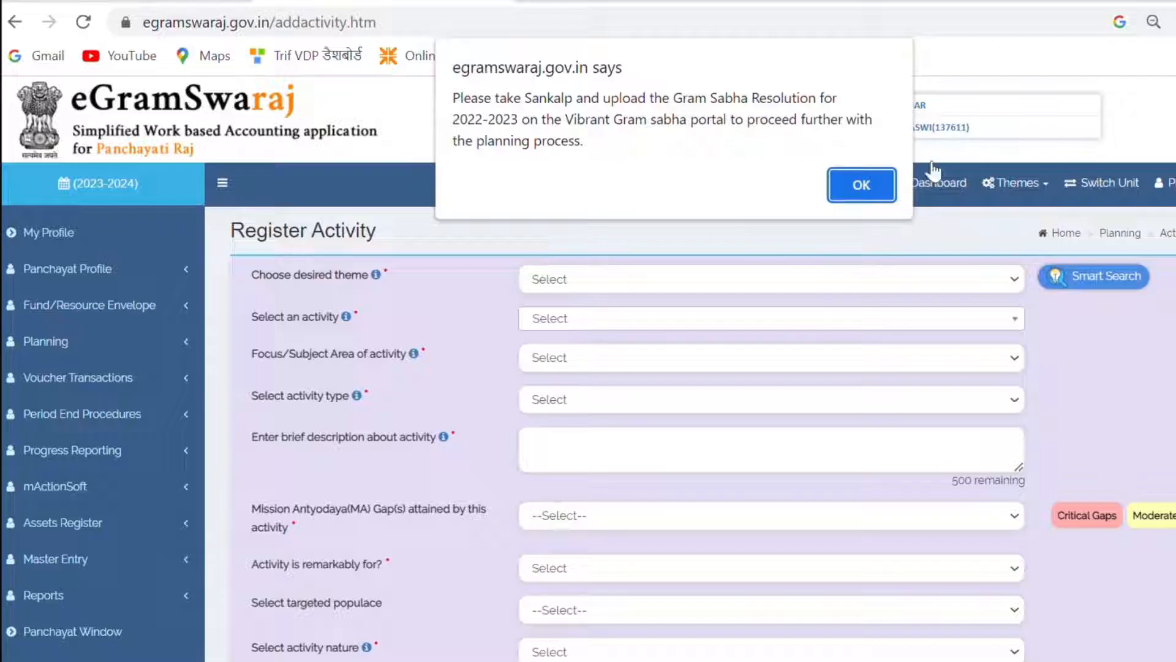
left_click(879, 184)
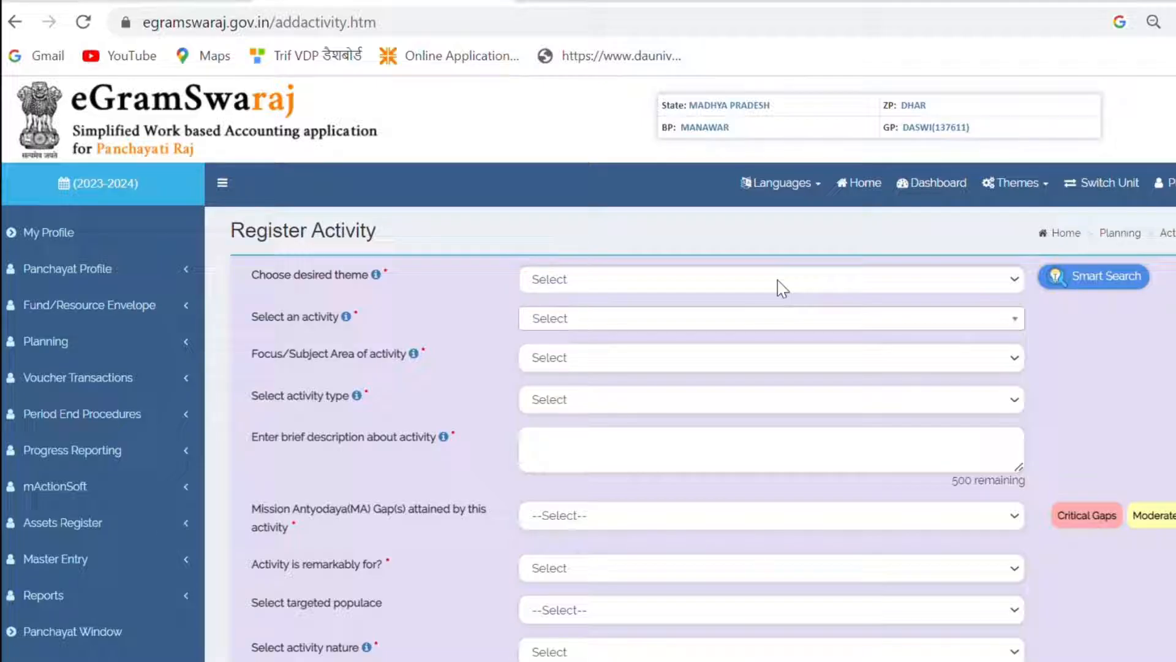
- Choose Theme 4 - Water Sufficient Village and the activity Amrit Sarovar, with focus area Drinking water and type Public Works
left_click(710, 359)
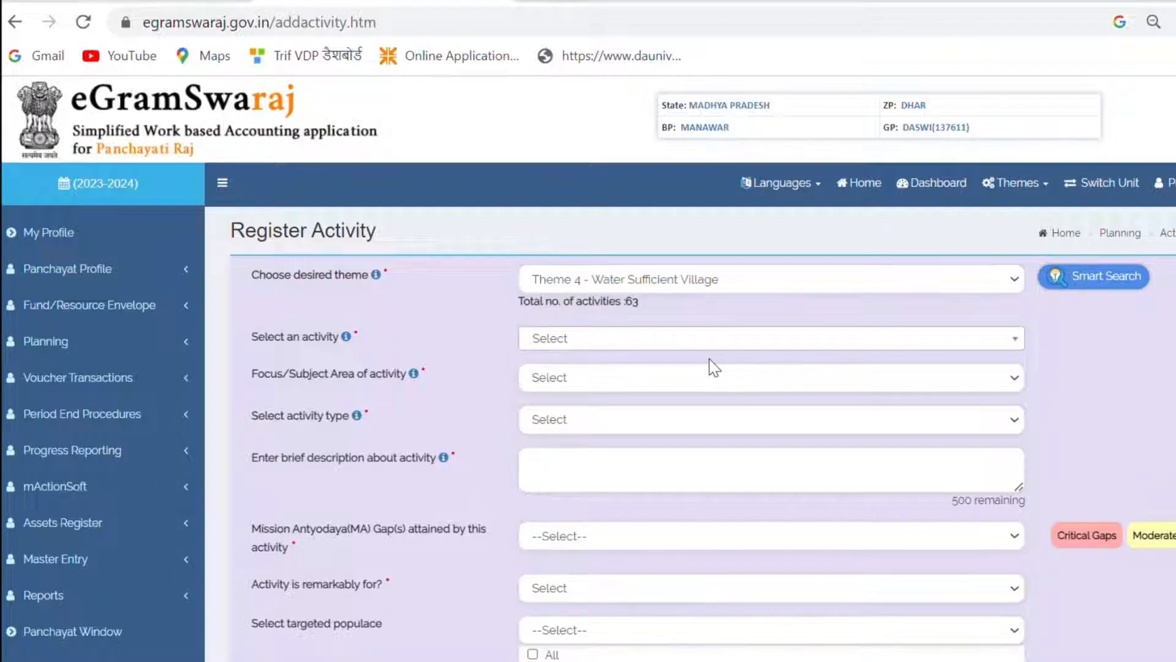
left_click(680, 345)
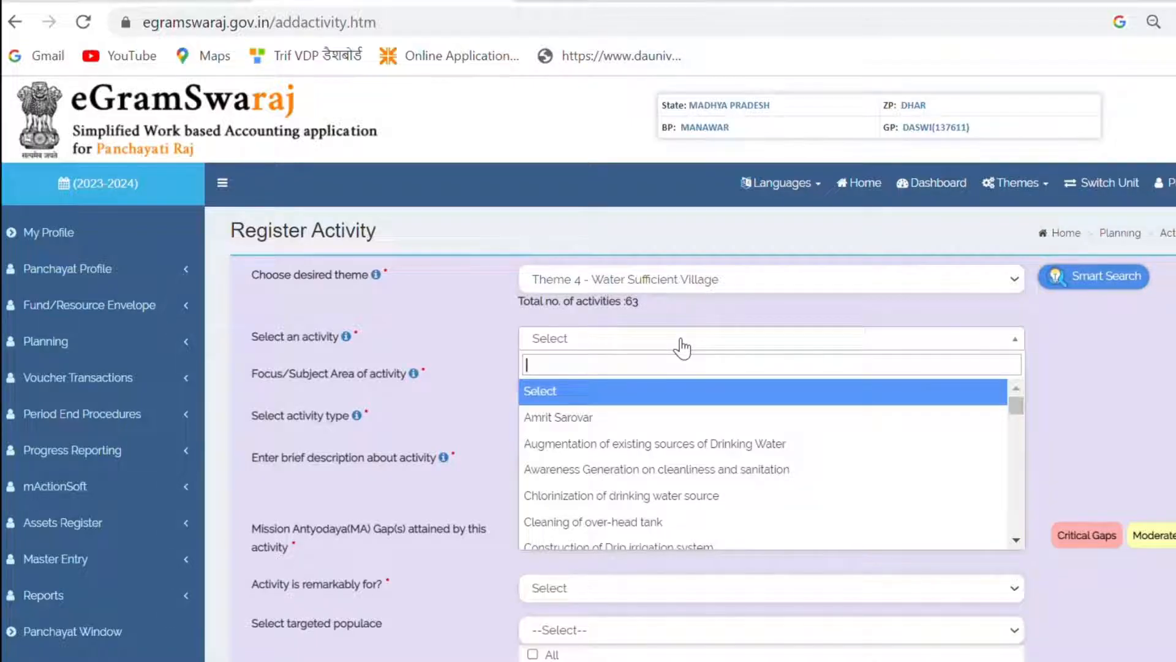
left_click_drag(1017, 409, 1009, 539)
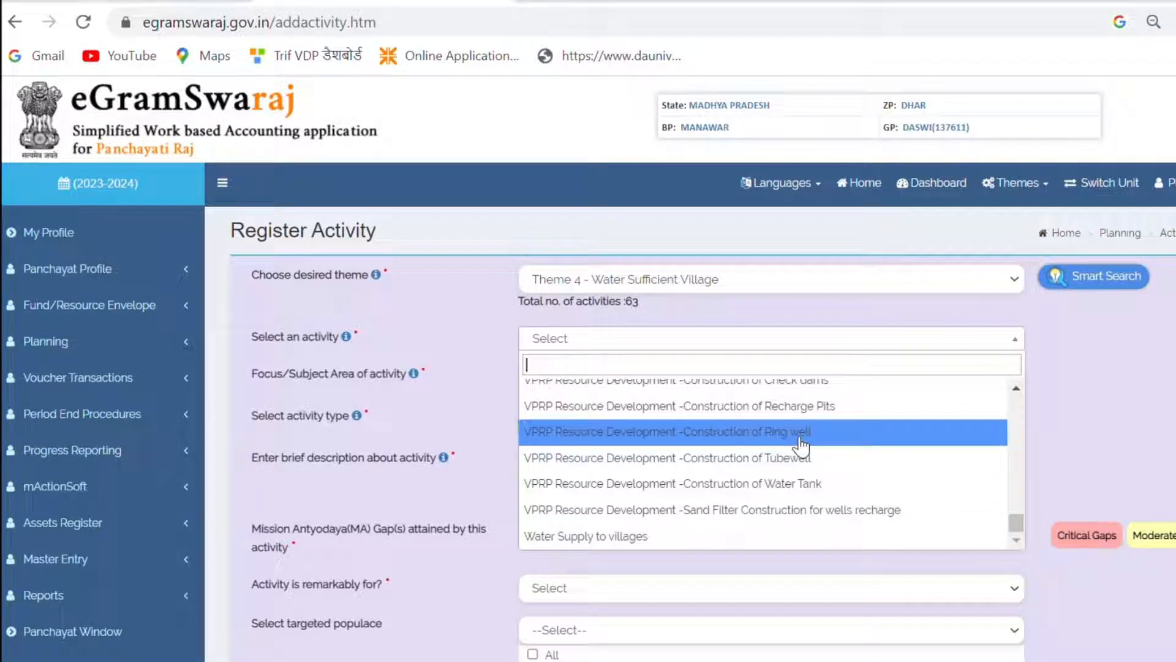
- Describe the activity as "pani ki paaip lain ka nirman kary" and mark the Mission Antyodaya gap Availability of Piped tap water
left_click(607, 486)
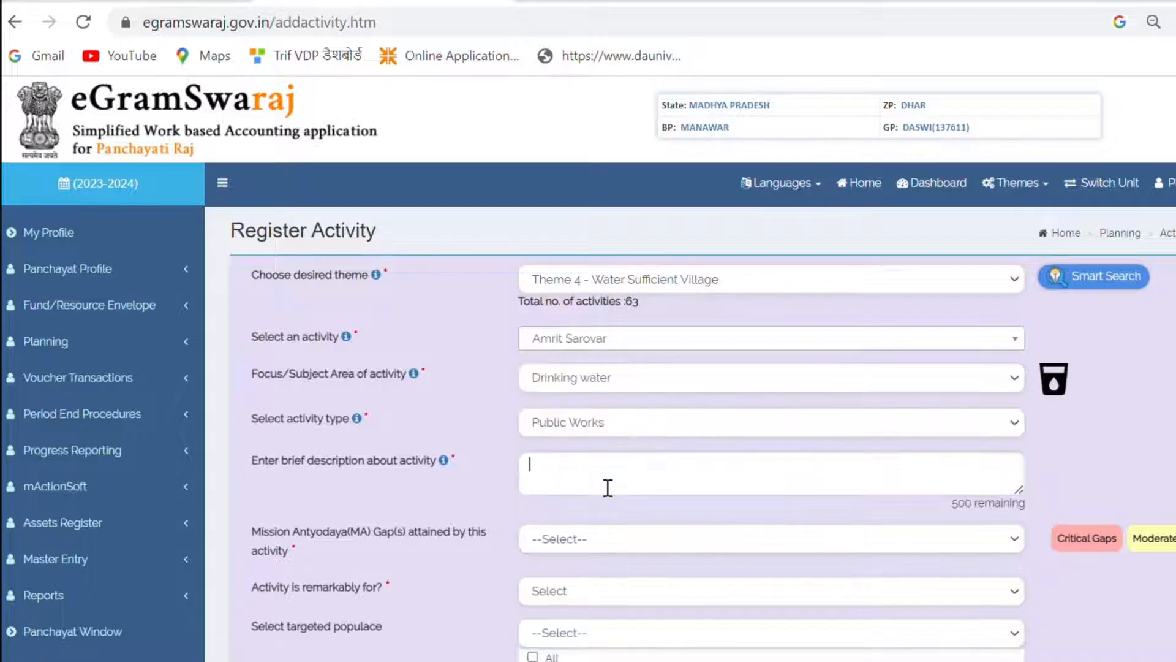
type("pani ki paaip la")
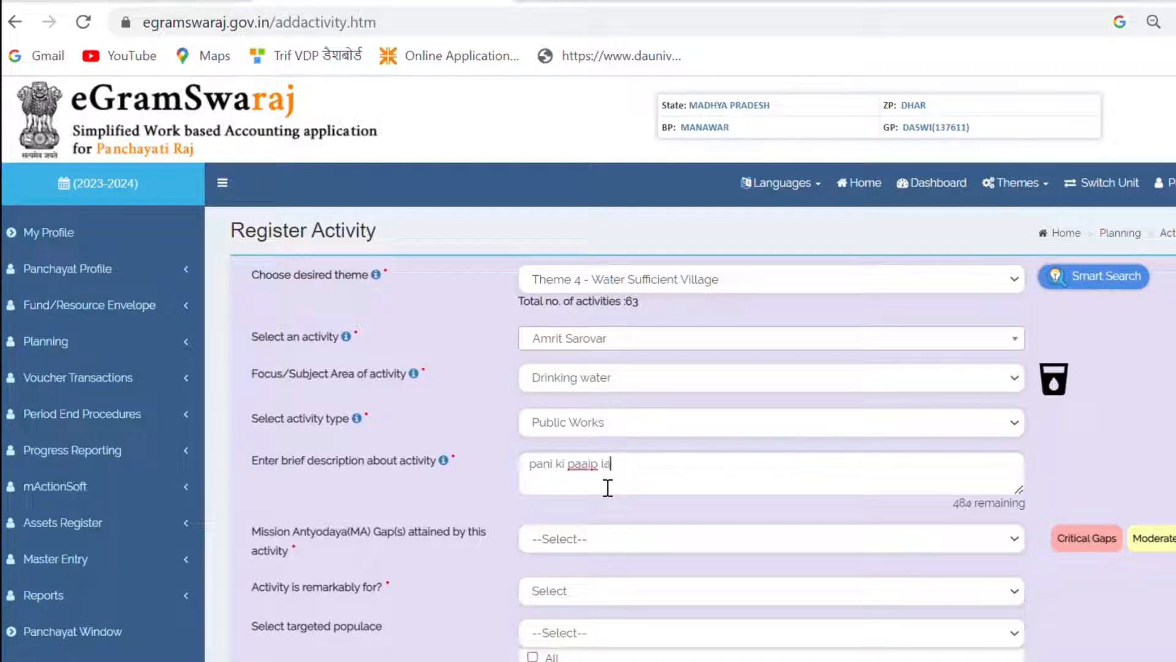
type("in ka nirman kary")
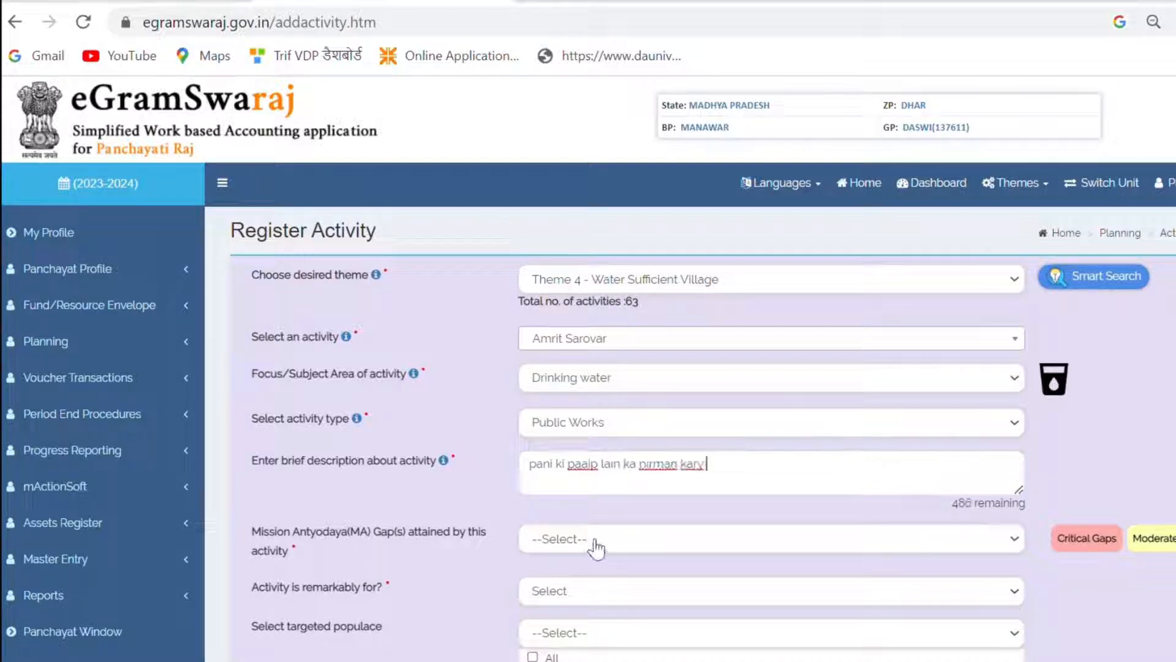
left_click(602, 542)
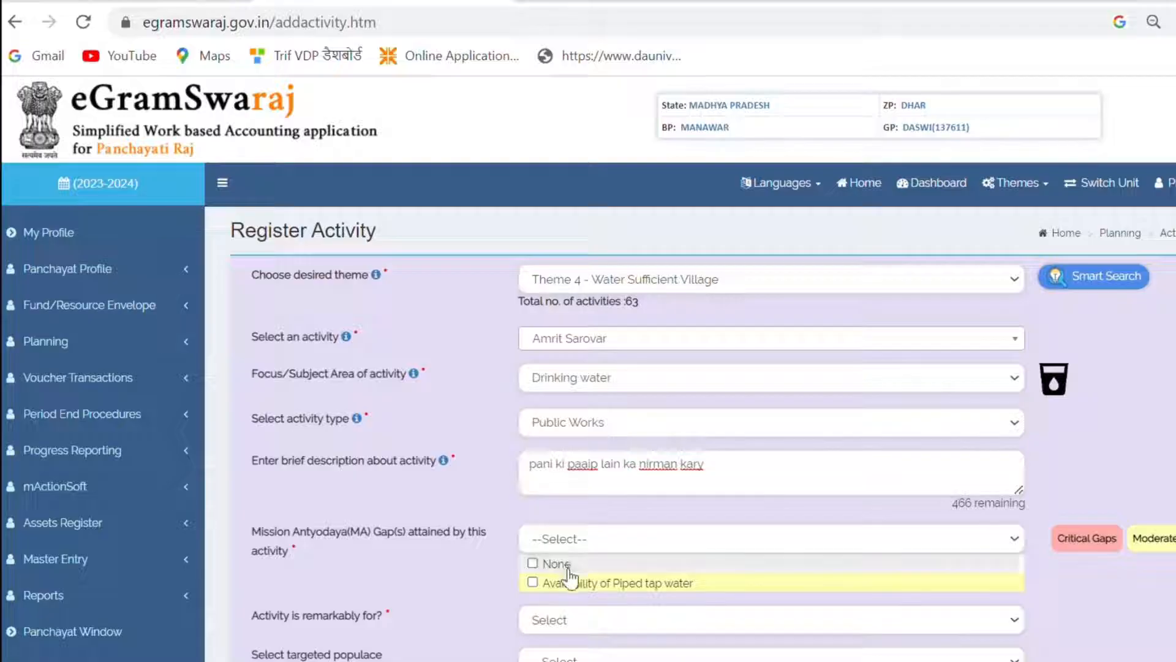
left_click(532, 583)
- Set the activity as remarkably for All, target all populace groups, and choose New/Fresh as the activity nature
scroll(712, 368, "down", 4)
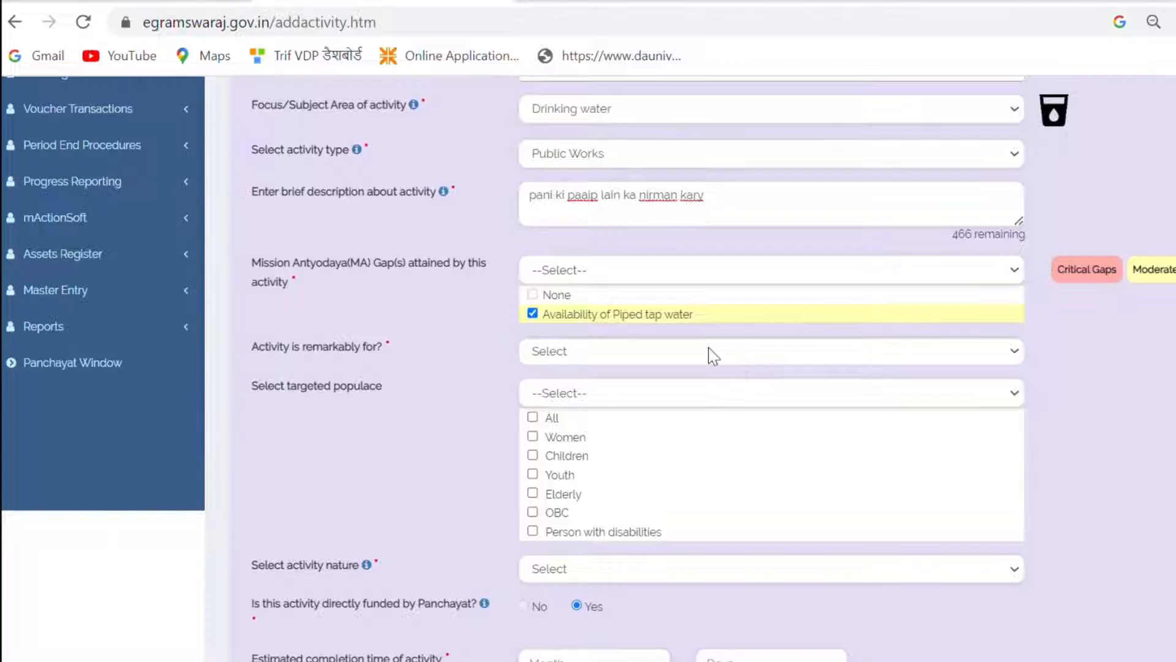
left_click(599, 387)
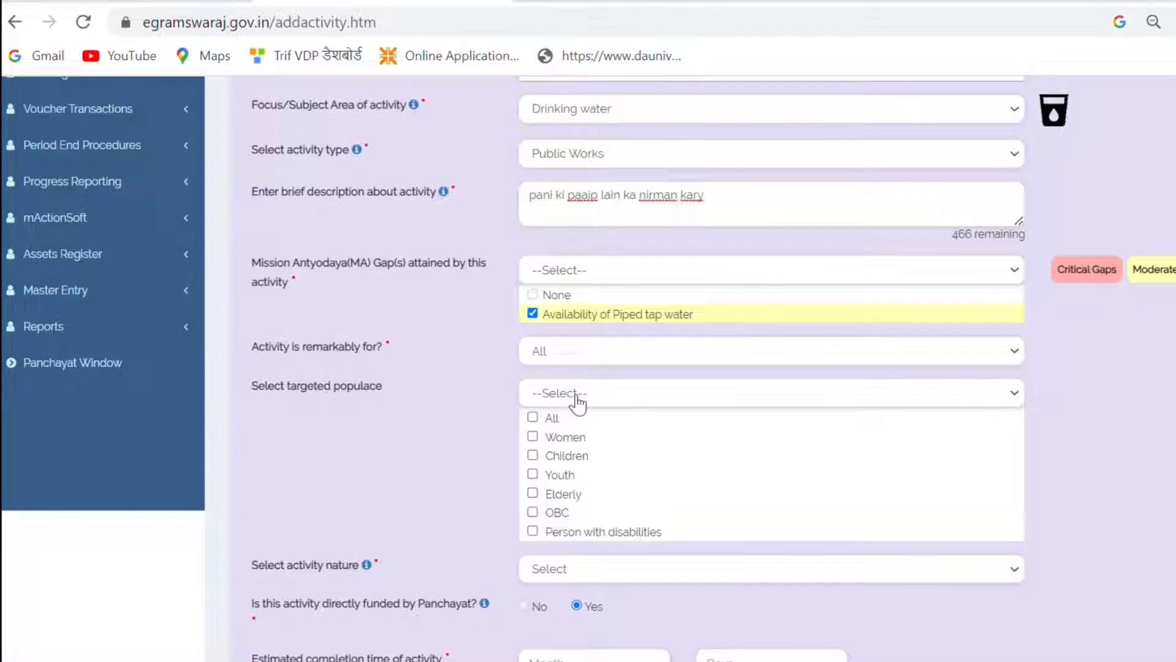
left_click(533, 419)
scroll(719, 447, "down", 2)
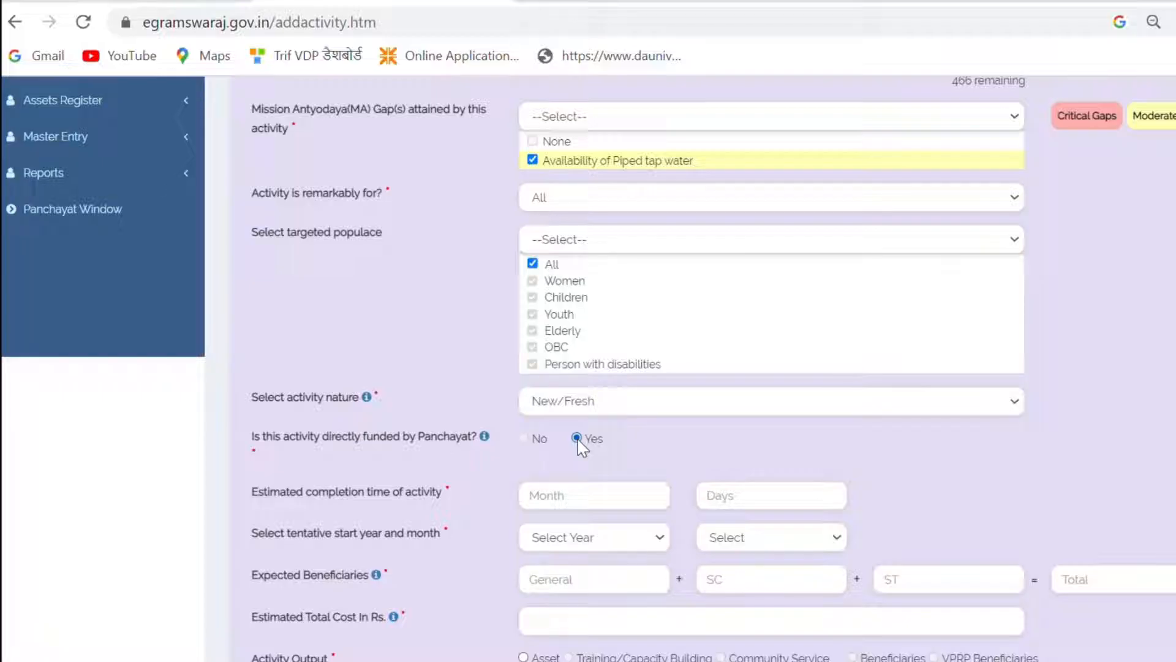
- Set the estimated completion time to 1 month and 10 days, with a tentative start in July 2023
left_click(586, 496)
type("1")
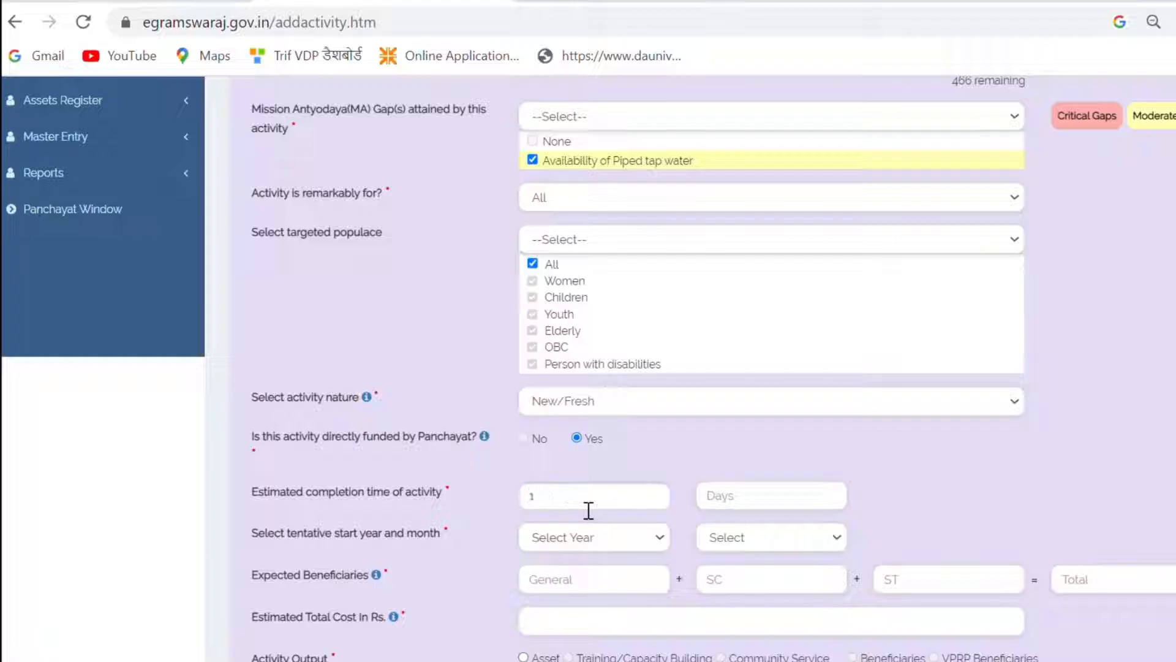
key("Tab")
type("10")
left_click(603, 538)
left_click(619, 582)
left_click(759, 542)
left_click(746, 449)
- Enter 120 General, 100 SC and 100 ST expected beneficiaries and an estimated total cost of Rs. 100000
left_click(605, 582)
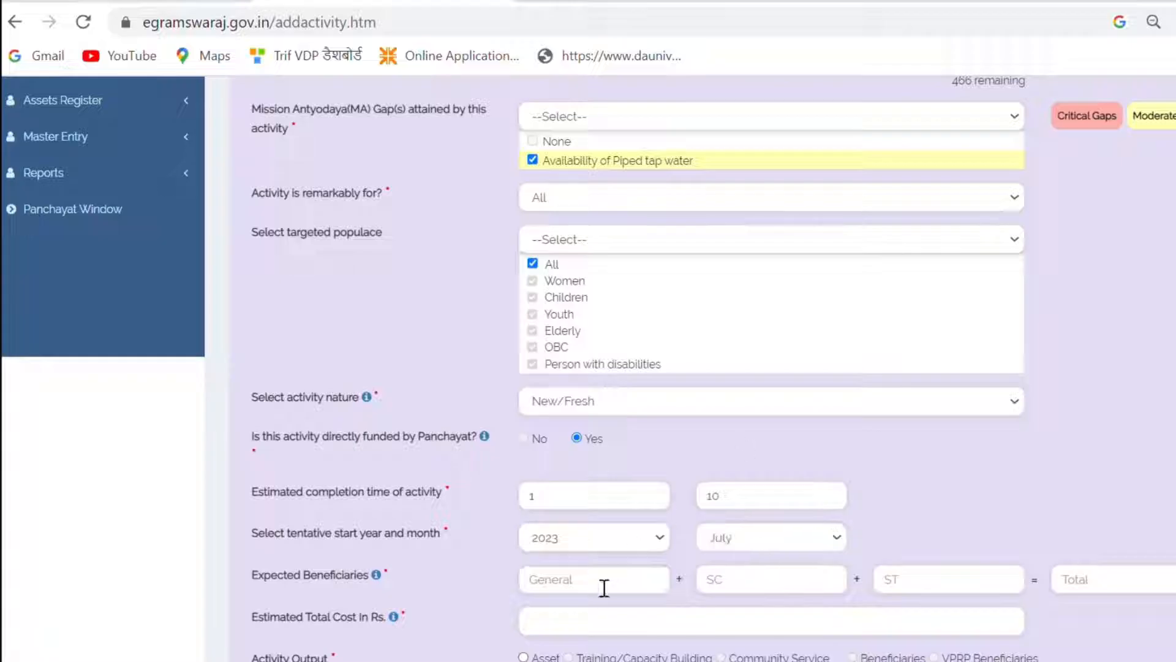
type("2")
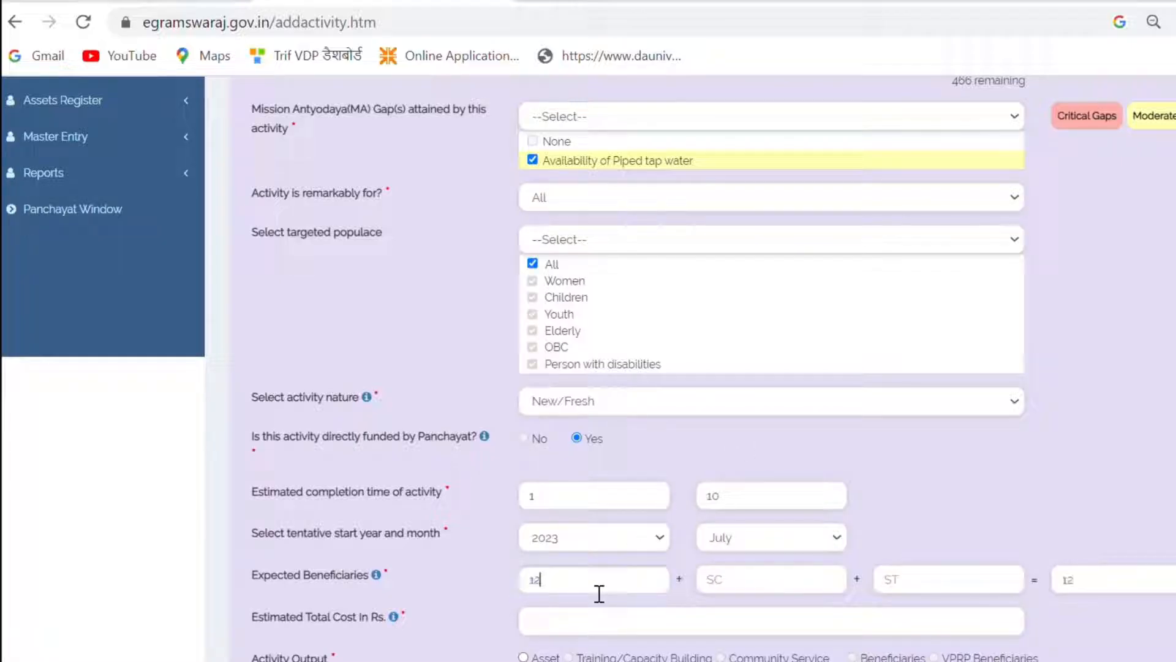
type("0100")
key("Tab")
type("100")
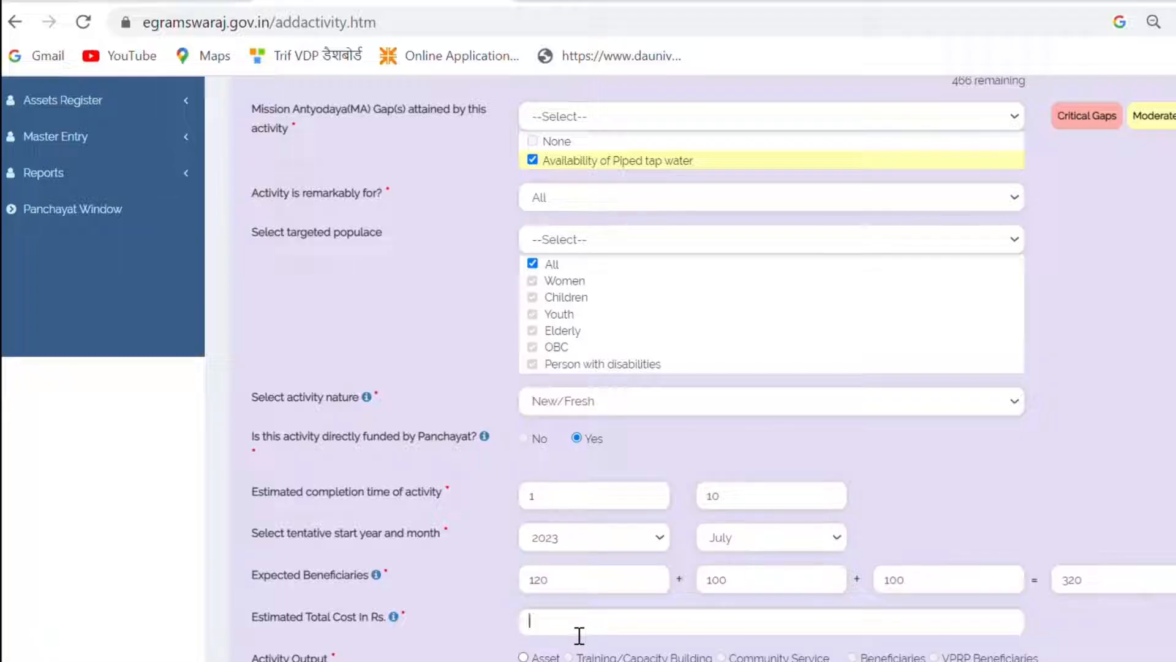
type("100000")
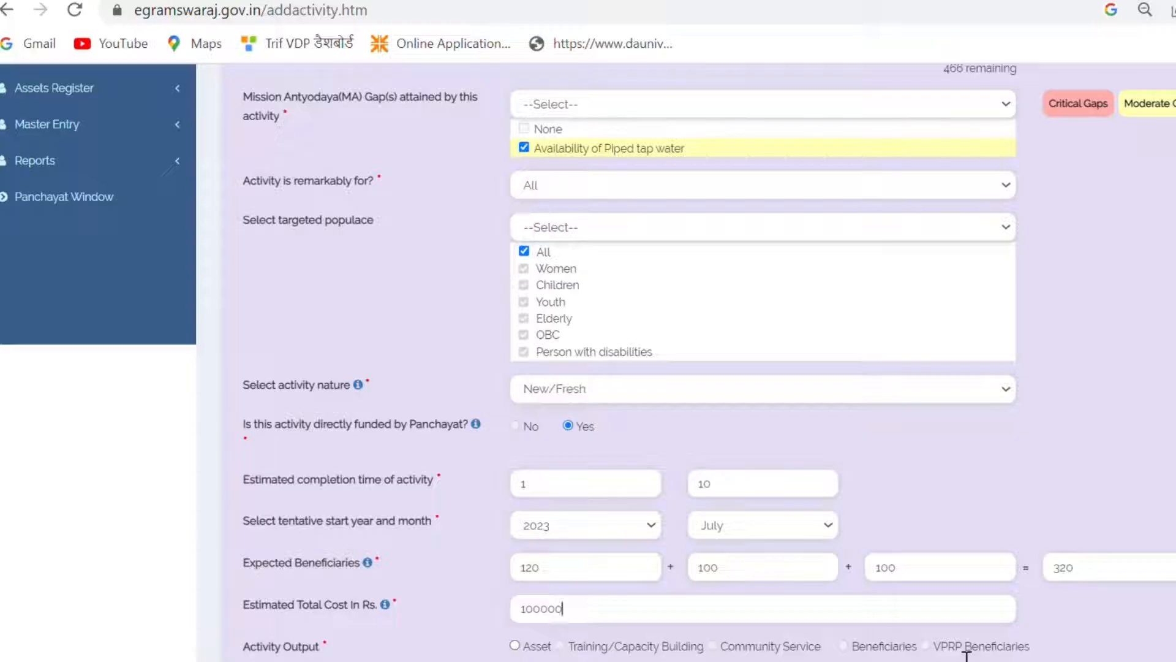
- Set the activity output to Asset, with a 1-metre water supply pipe line at unit cost Rs. 100000 covering the census village Jhapadi
left_click(515, 646)
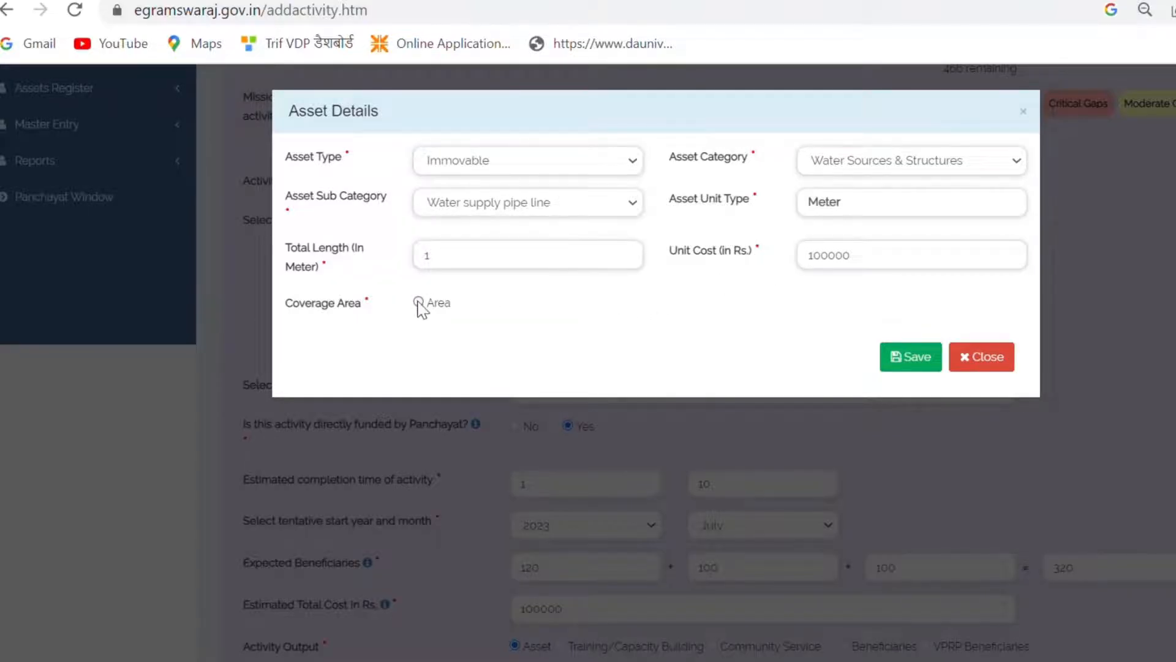
left_click(419, 302)
left_click(318, 379)
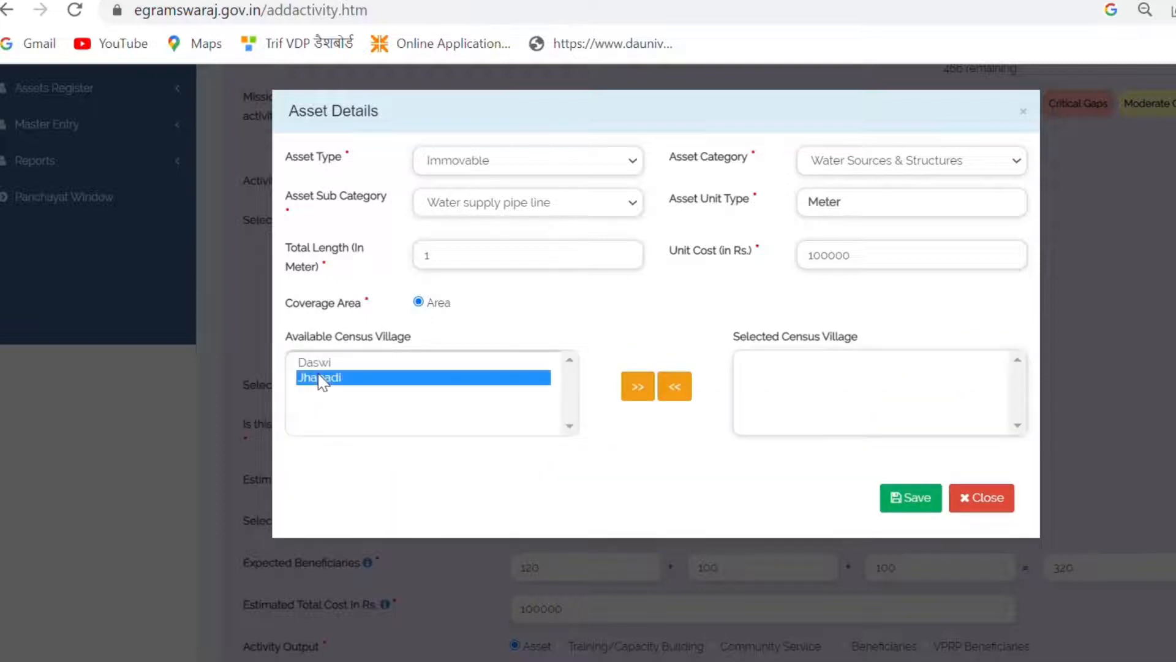
left_click(648, 386)
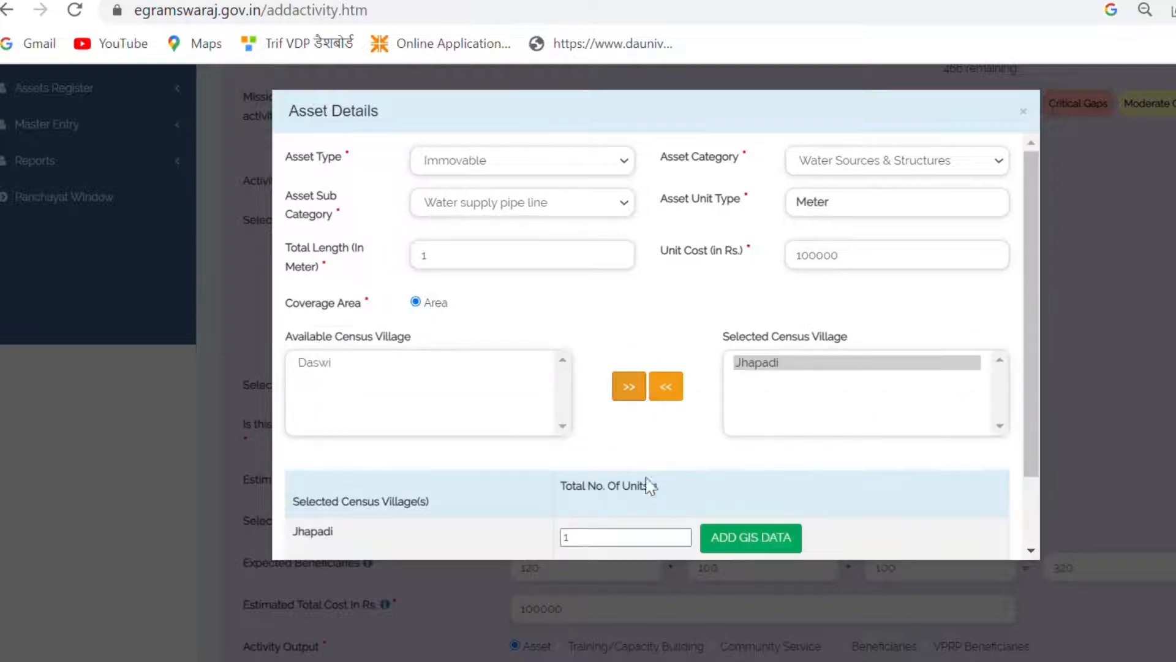
- Save the asset details, then save the activity and forward it to the planner
left_click_drag(1030, 398, 1018, 493)
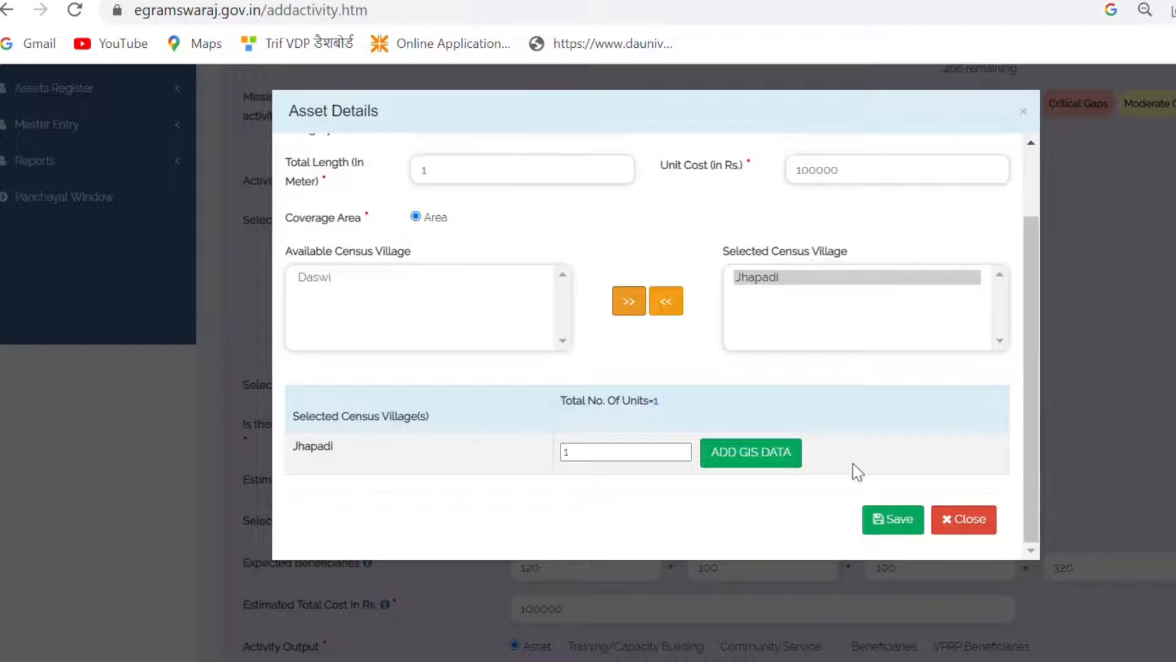
left_click(888, 520)
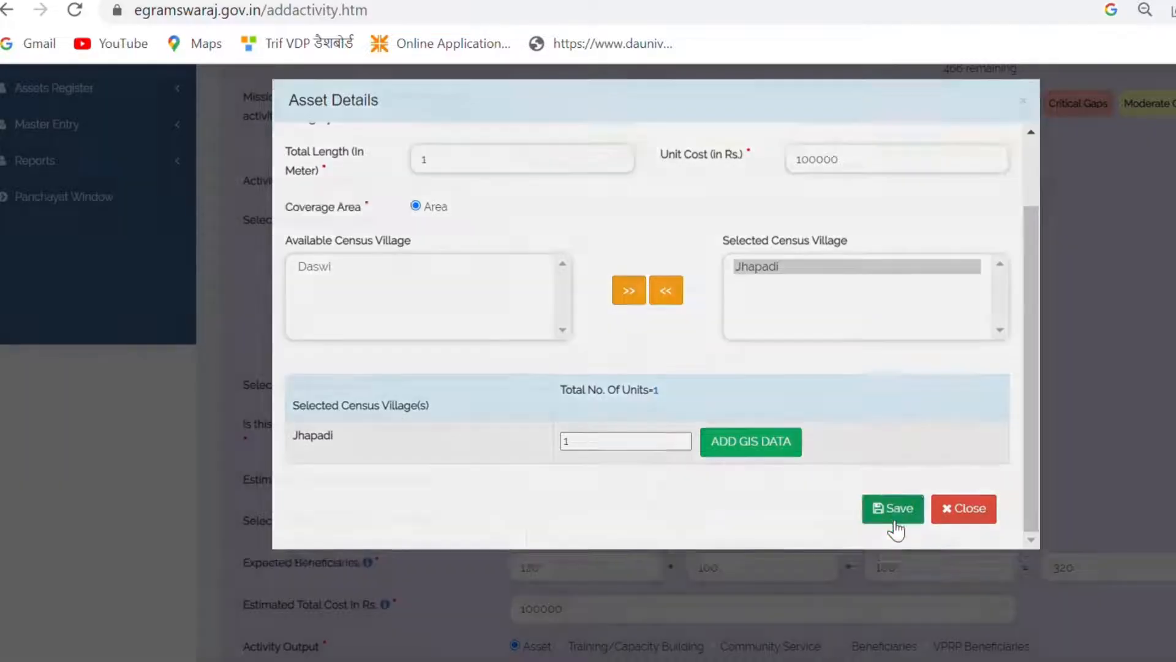
scroll(588, 361, "down", 3)
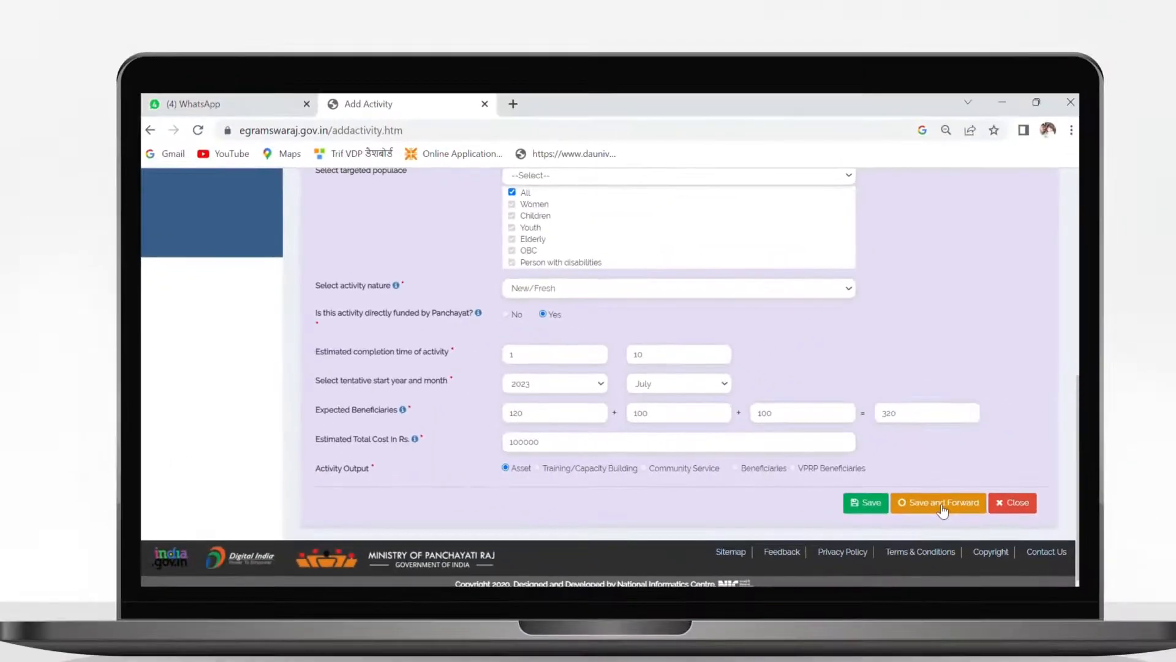
left_click(942, 504)
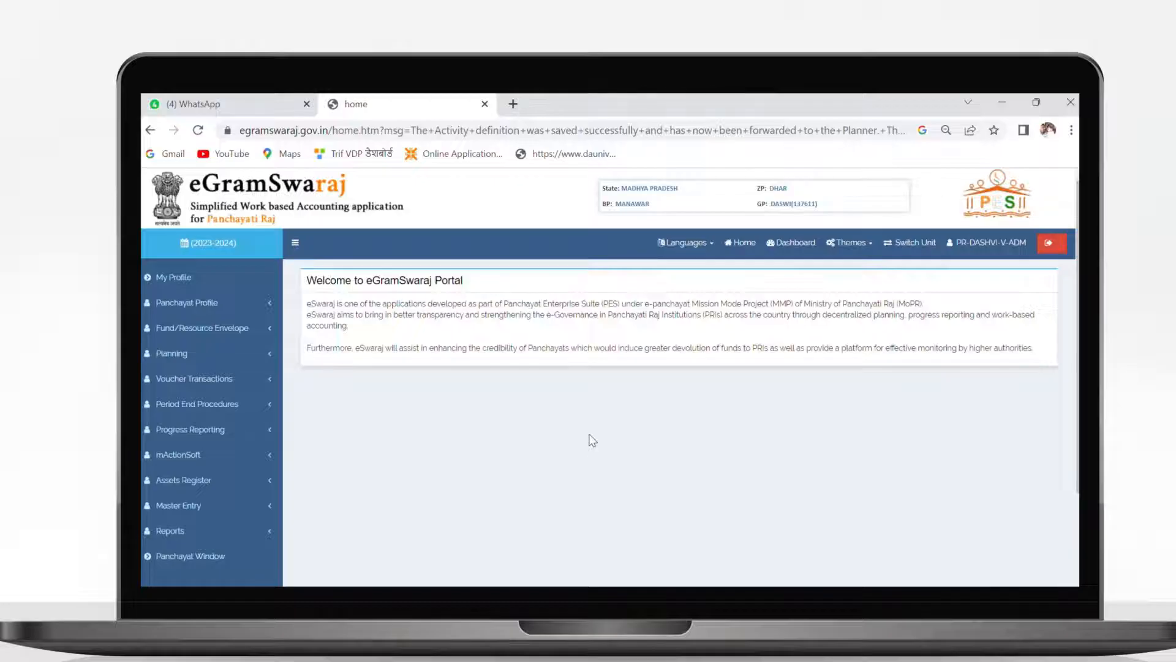
- Go to managing the Panchayat Development Plan and list the plans with status Plan Pending
left_click(202, 362)
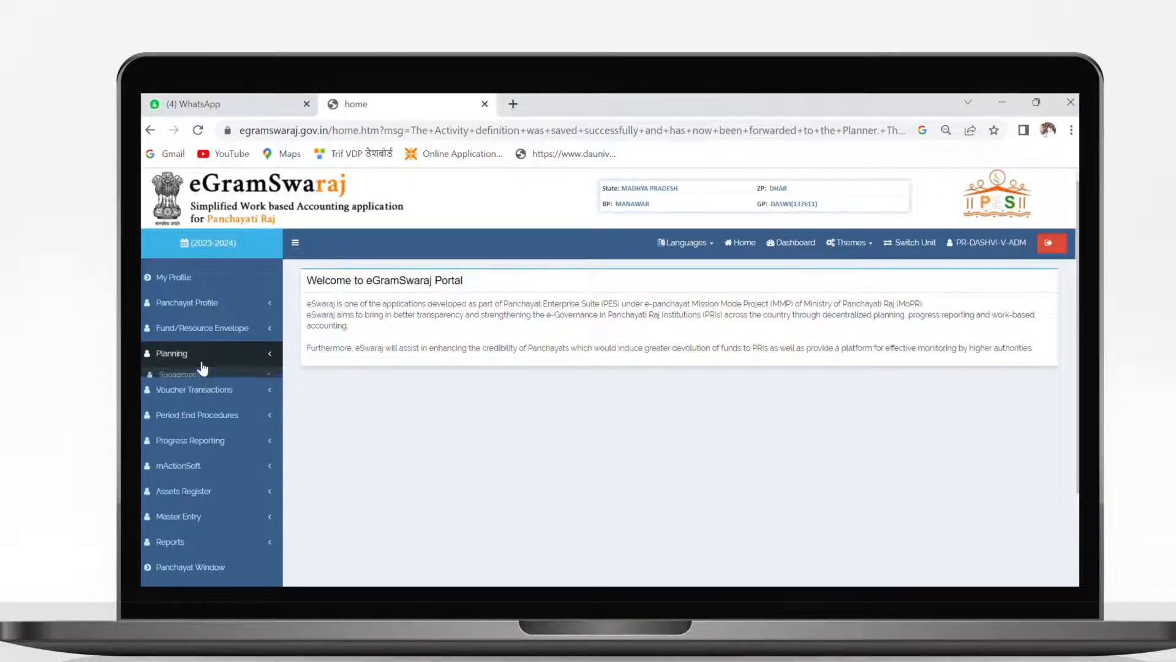
left_click(228, 409)
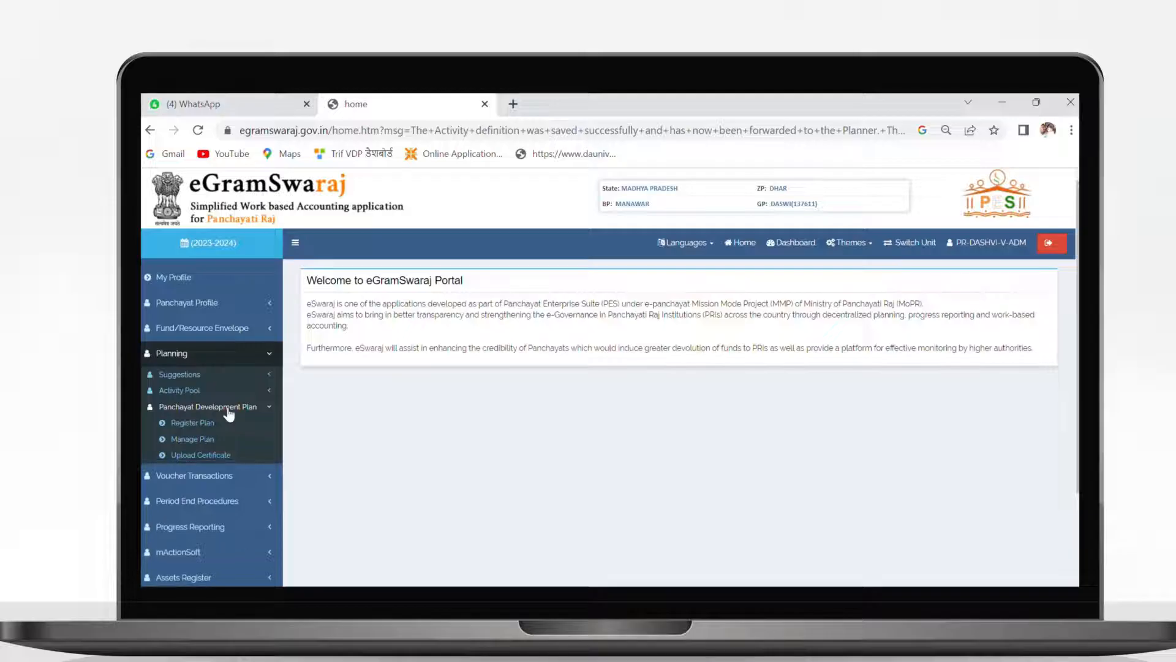
left_click(207, 440)
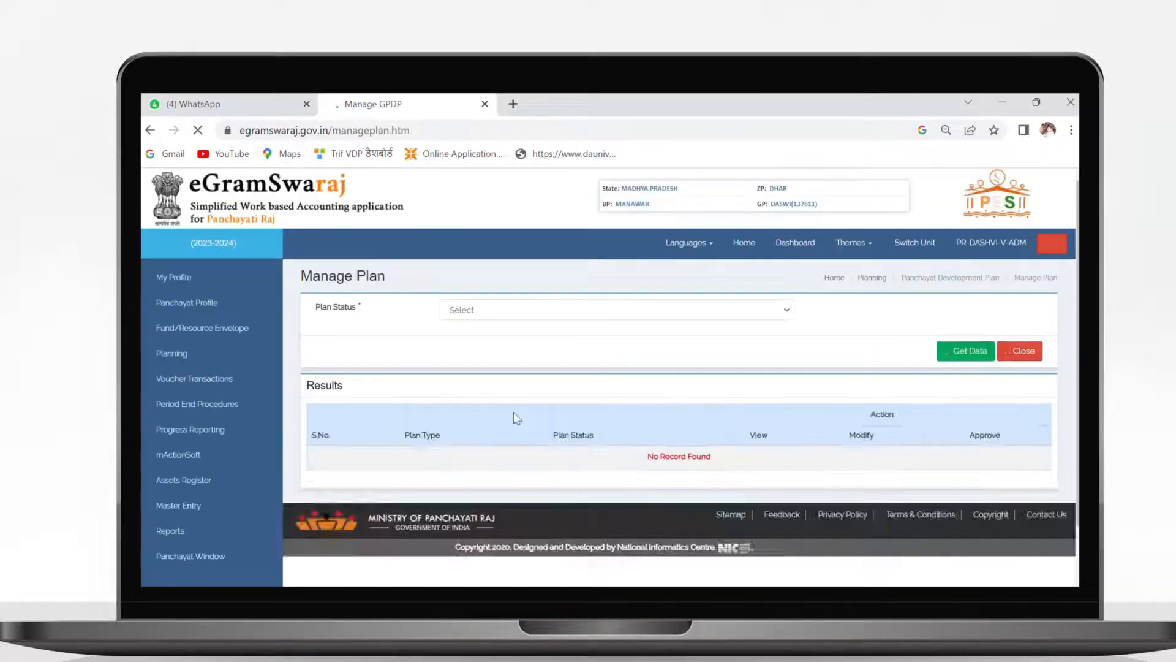
left_click(495, 339)
left_click(958, 356)
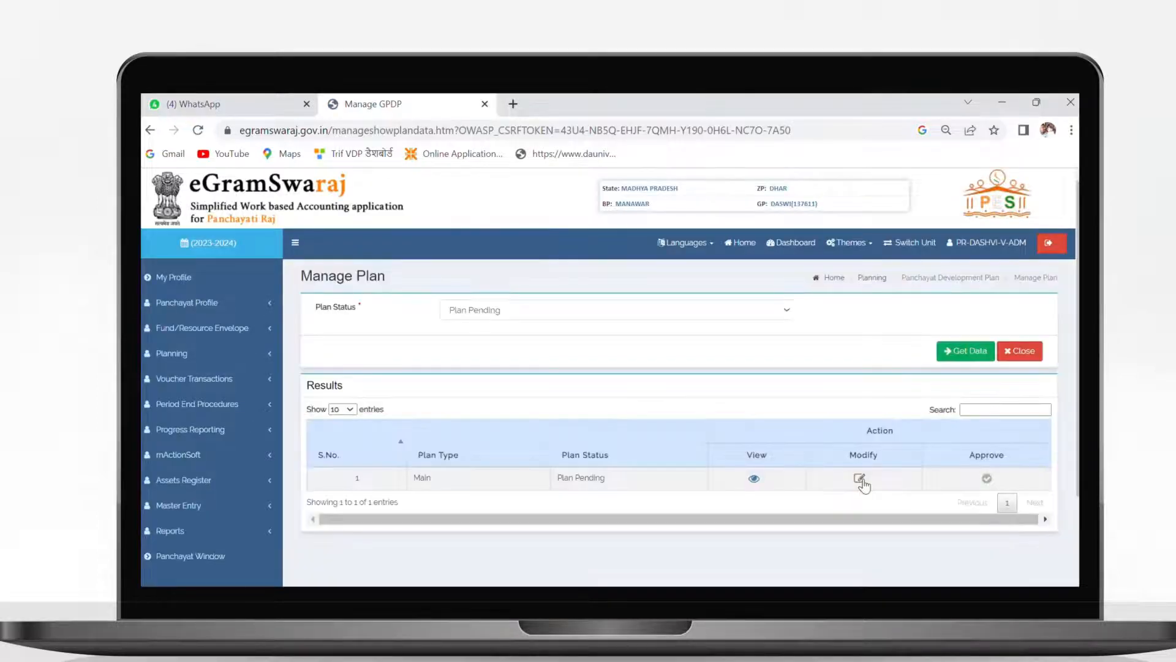
- Open the pending Main plan for modification and select the Amrit Sarovar activity for inclusion in it
left_click(860, 479)
left_click(766, 235)
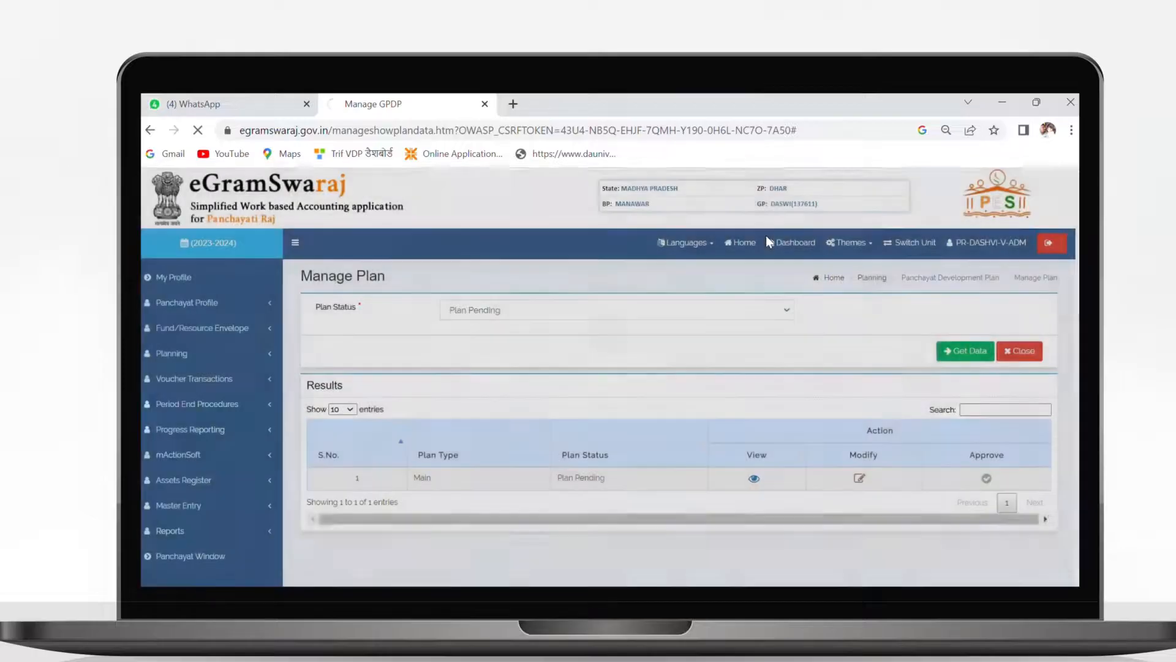
scroll(674, 376, "down", 3)
scroll(679, 374, "down", 15)
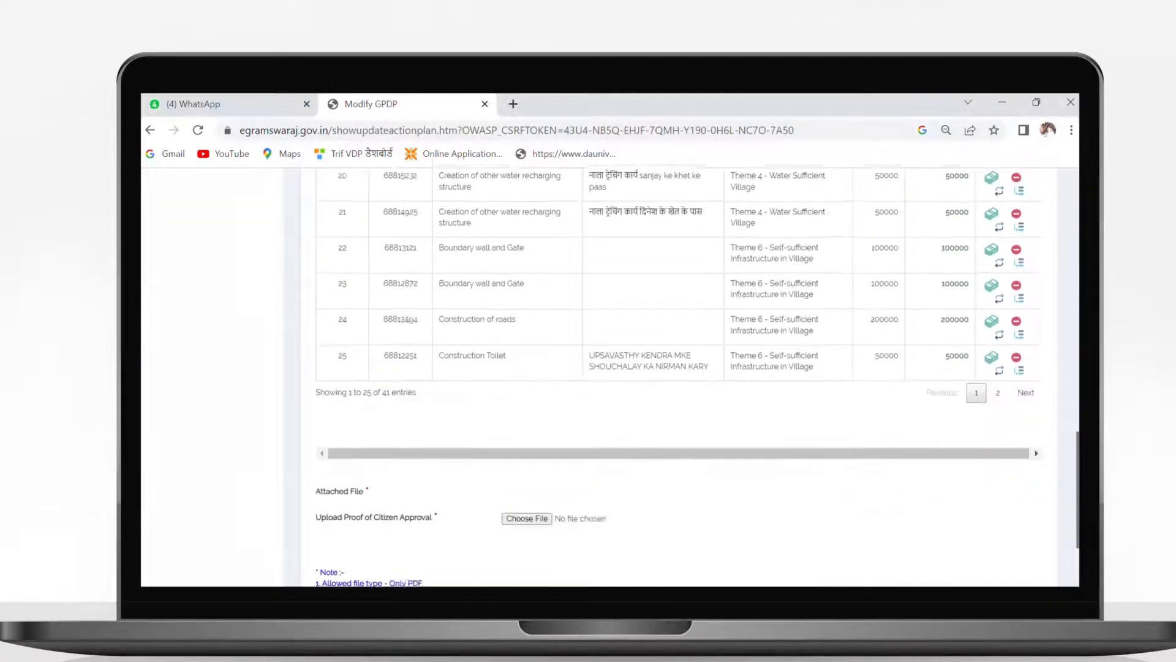
scroll(674, 374, "down", 5)
left_click(779, 536)
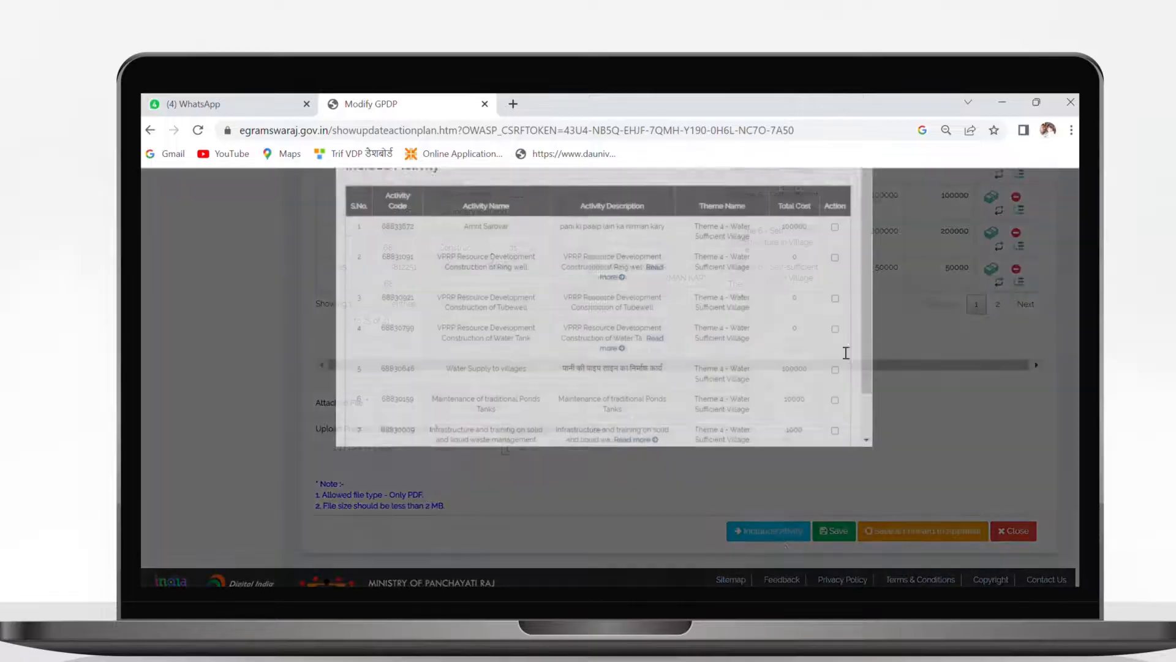
left_click(843, 268)
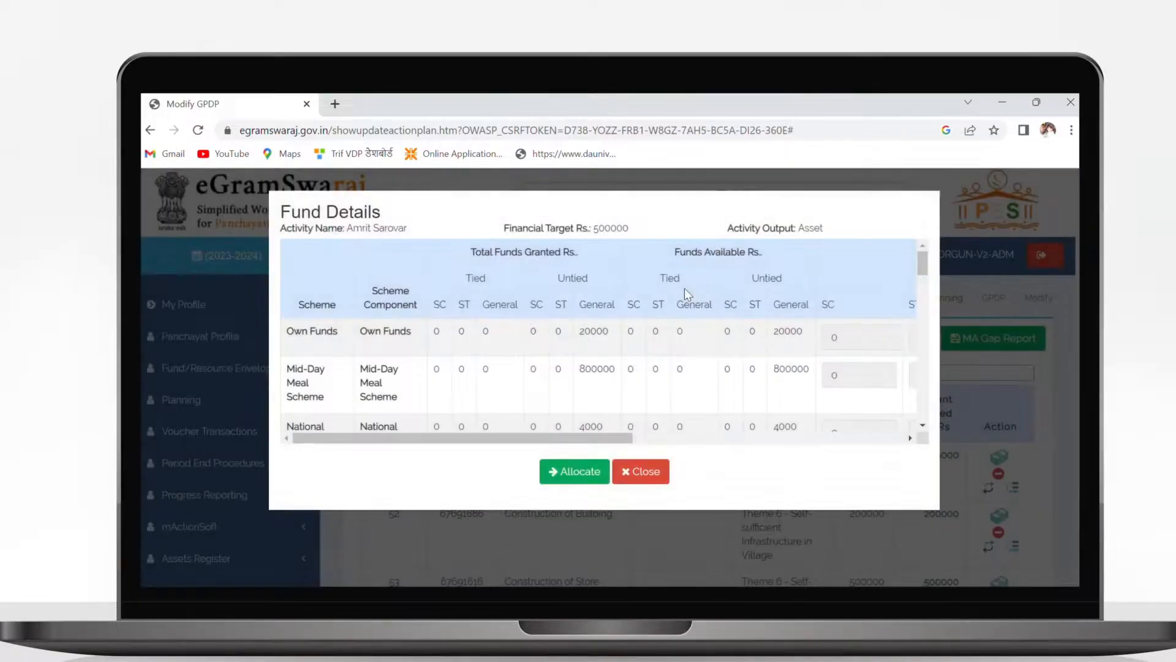
- Enter 100 as a scheme fund amount in the Amrit Sarovar activity's fund details
left_click_drag(926, 260, 925, 299)
left_click_drag(548, 439, 845, 441)
left_click(787, 285)
type("100")
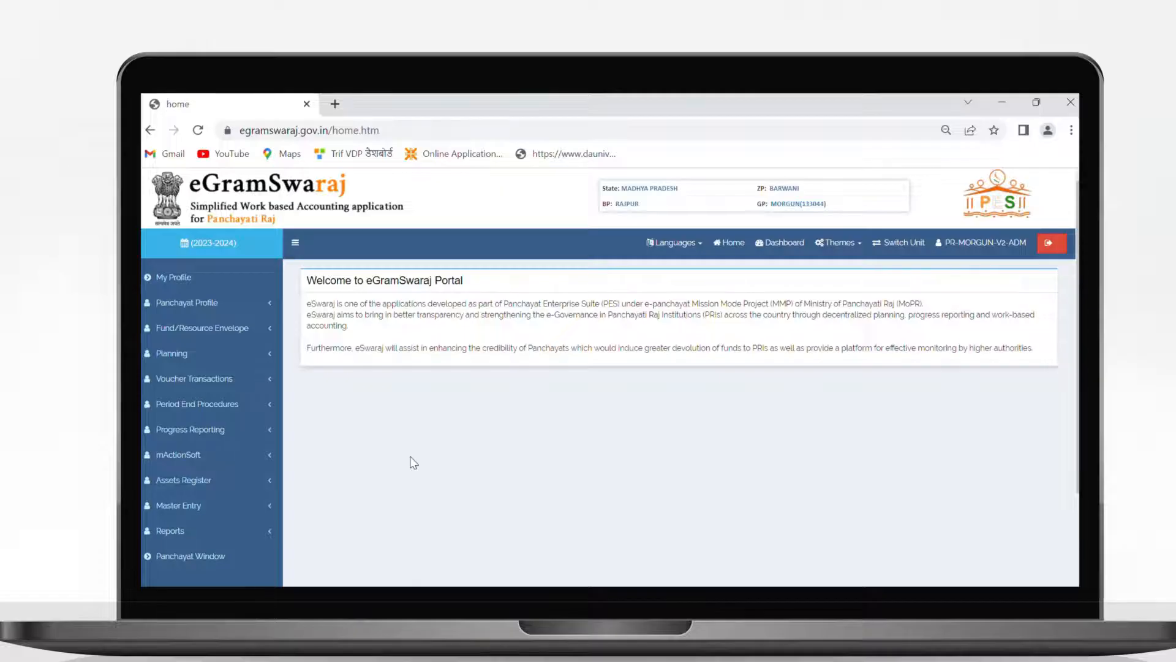
- Go to managing the Panchayat Development Plan and list the plans with status Plan Pending for Approval
left_click(183, 354)
left_click(206, 407)
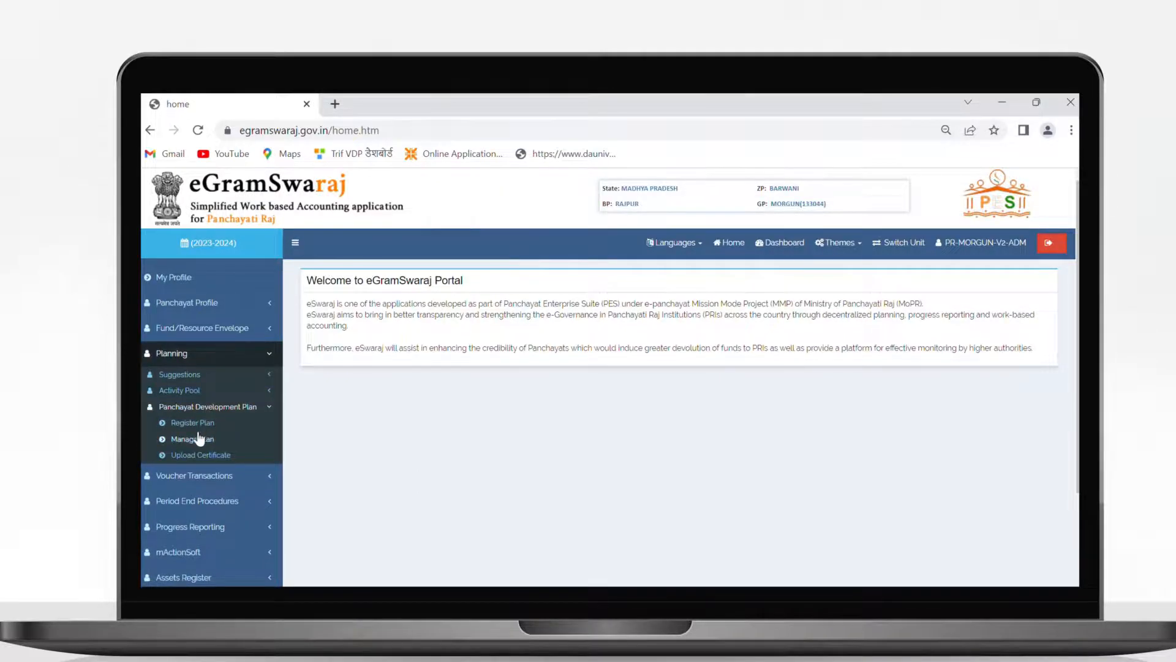
left_click(969, 358)
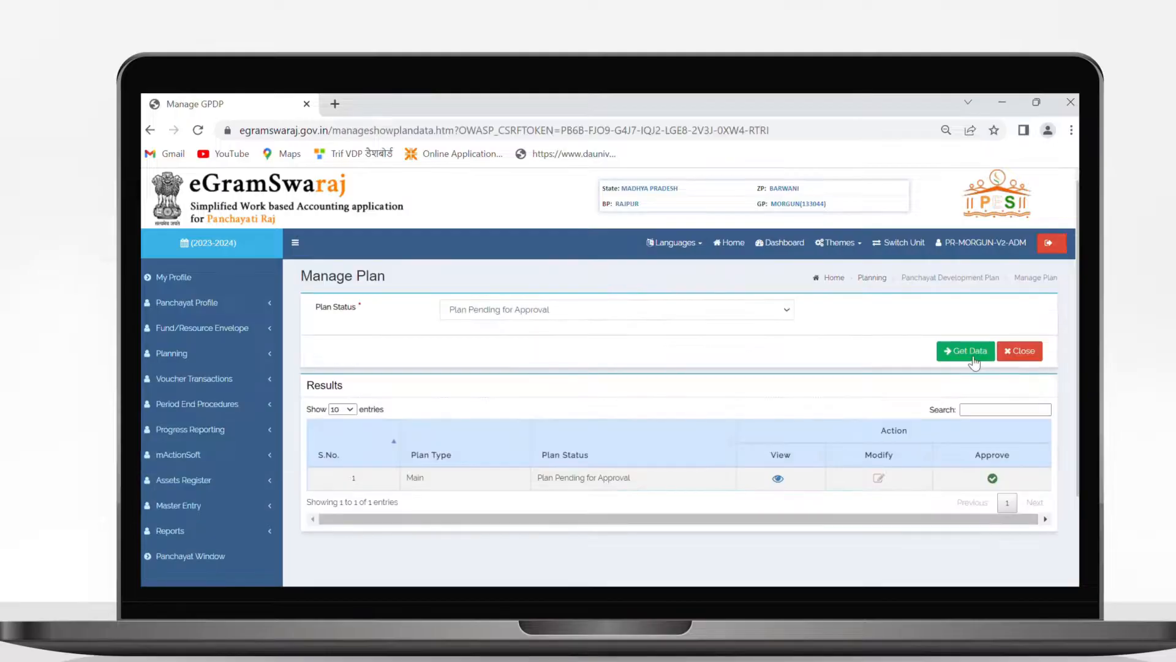
left_click(972, 351)
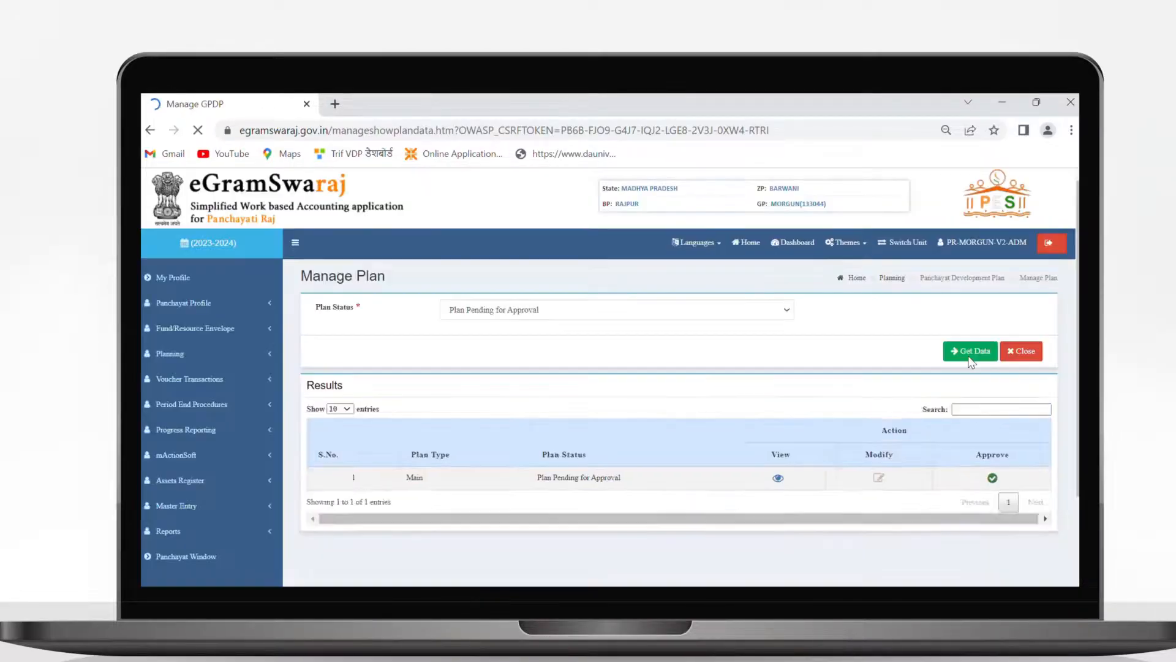
- Approve the Main Gram Panchayat Development Plan with the plan approval date 14-04-2023
left_click(992, 479)
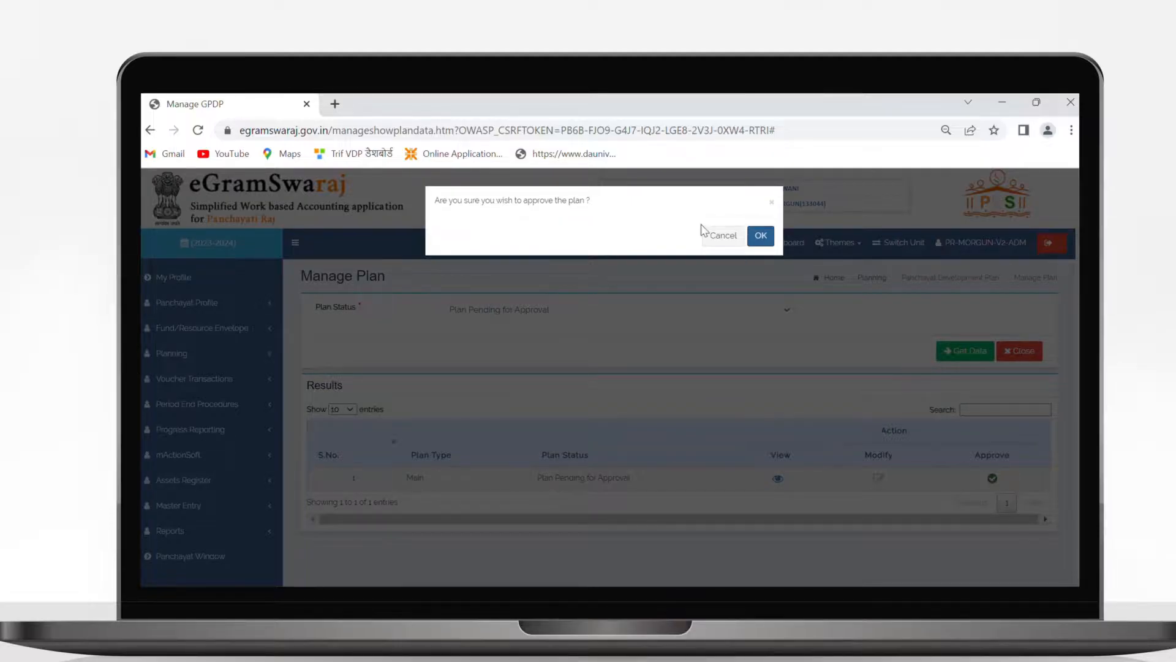
left_click(762, 237)
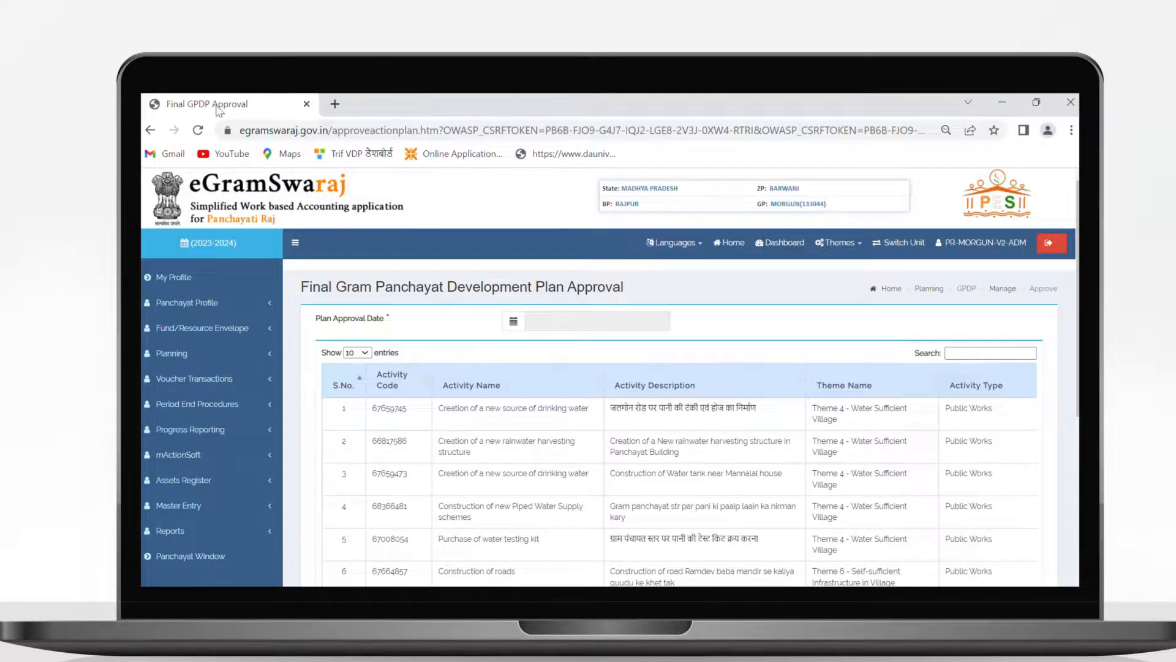
left_click(584, 321)
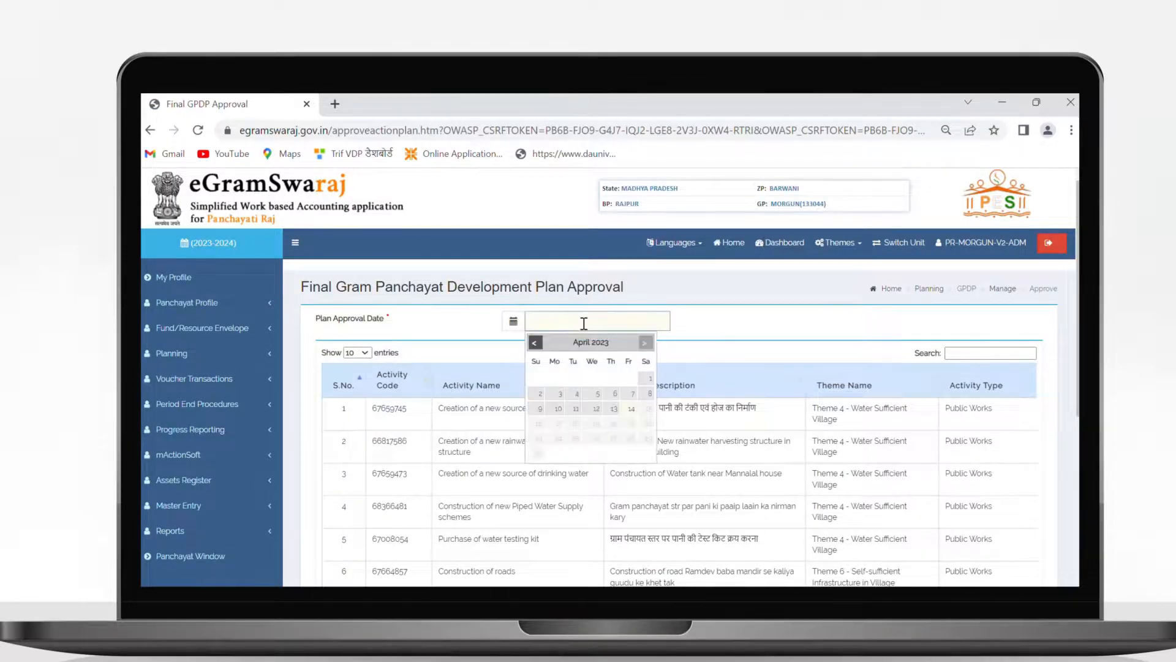
left_click(631, 408)
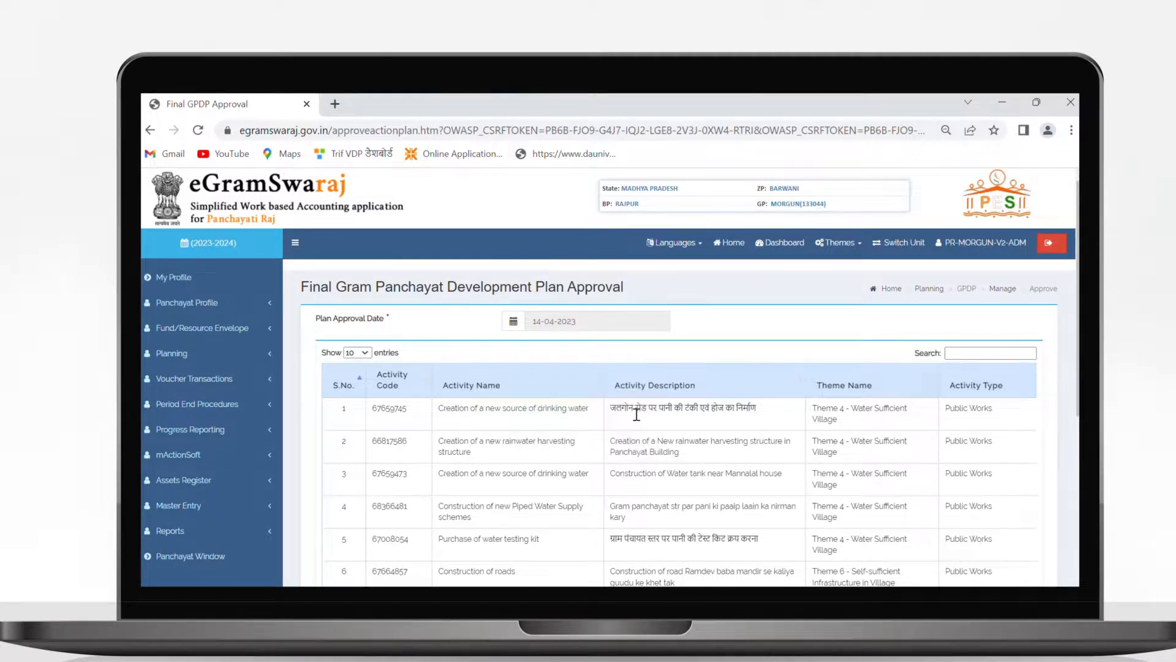
left_click(972, 516)
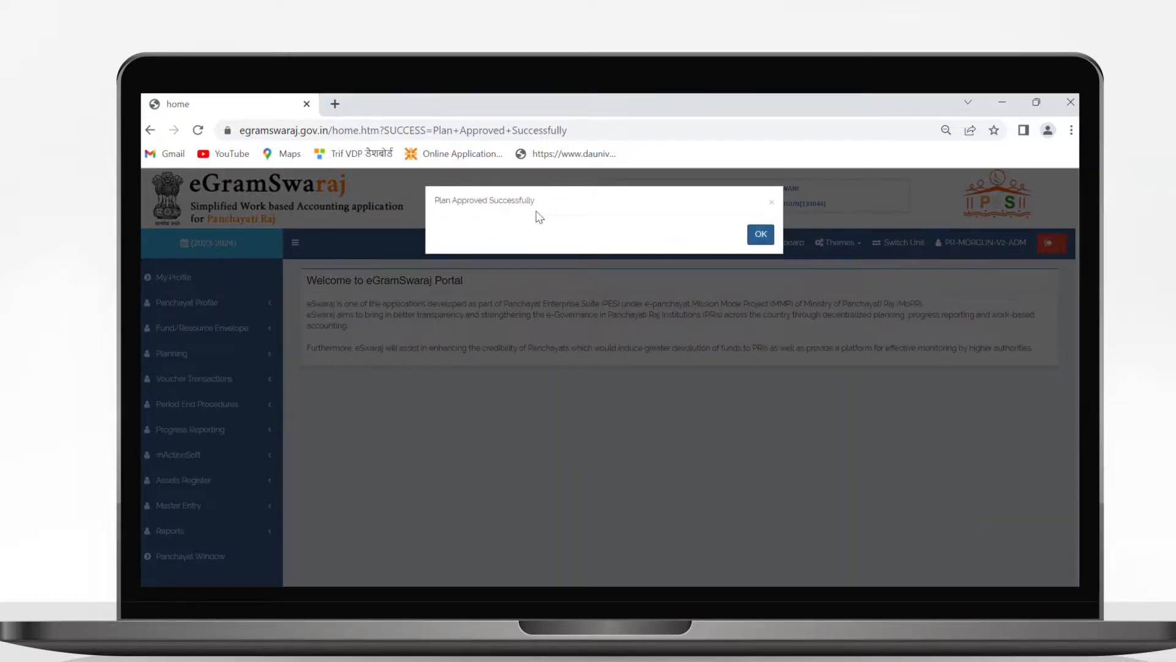
left_click(759, 236)
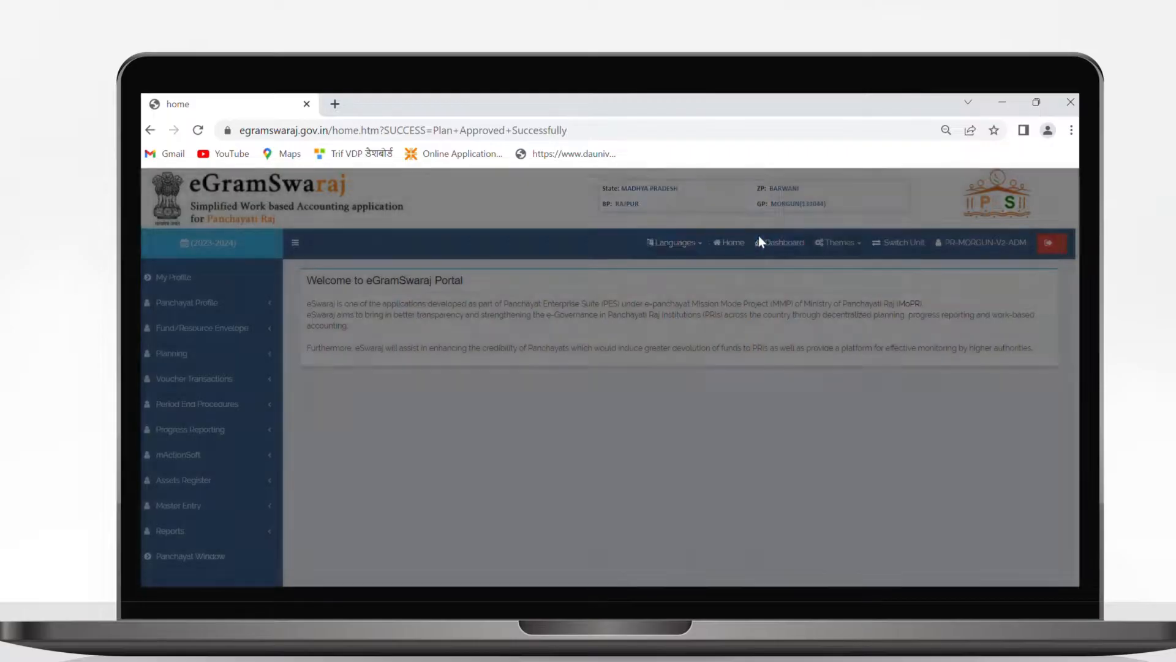
left_click(760, 240)
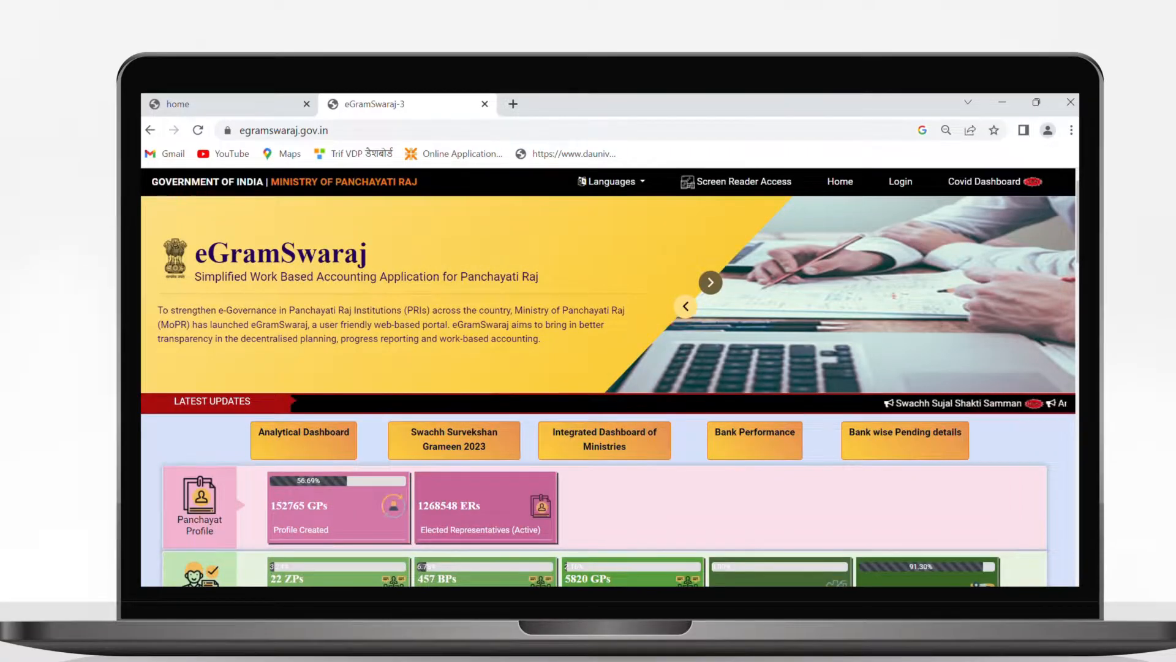
- Examine the planned activity details in the 2023-2024 approved action plan report on the public portal
scroll(610, 377, "down", 3)
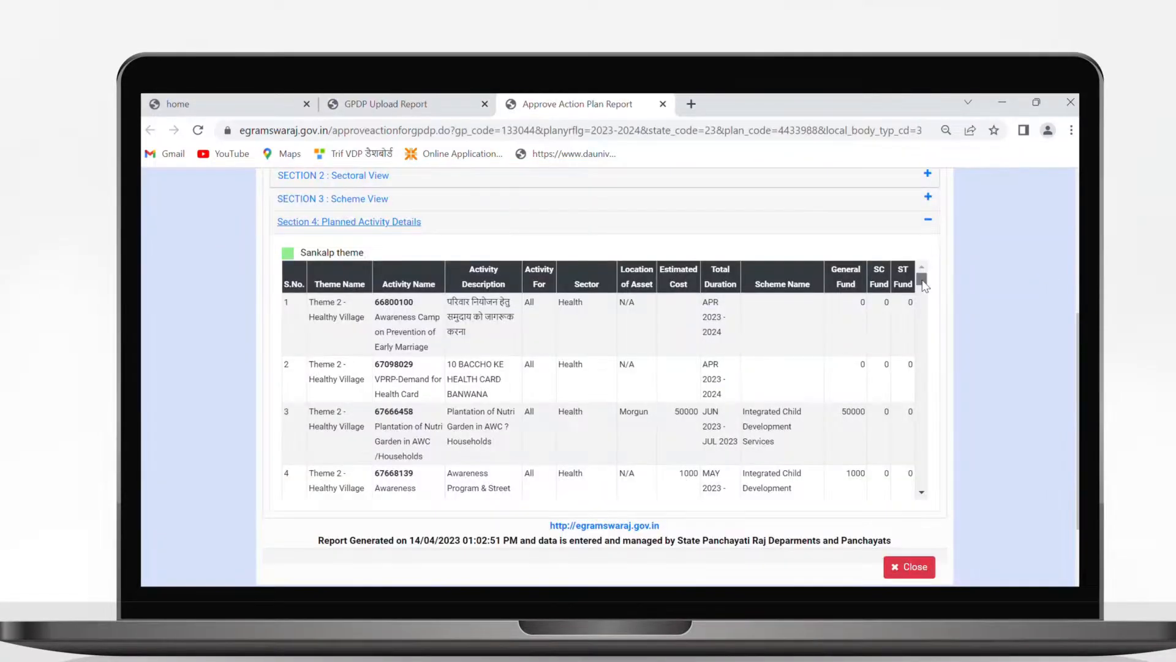
left_click_drag(923, 282, 928, 247)
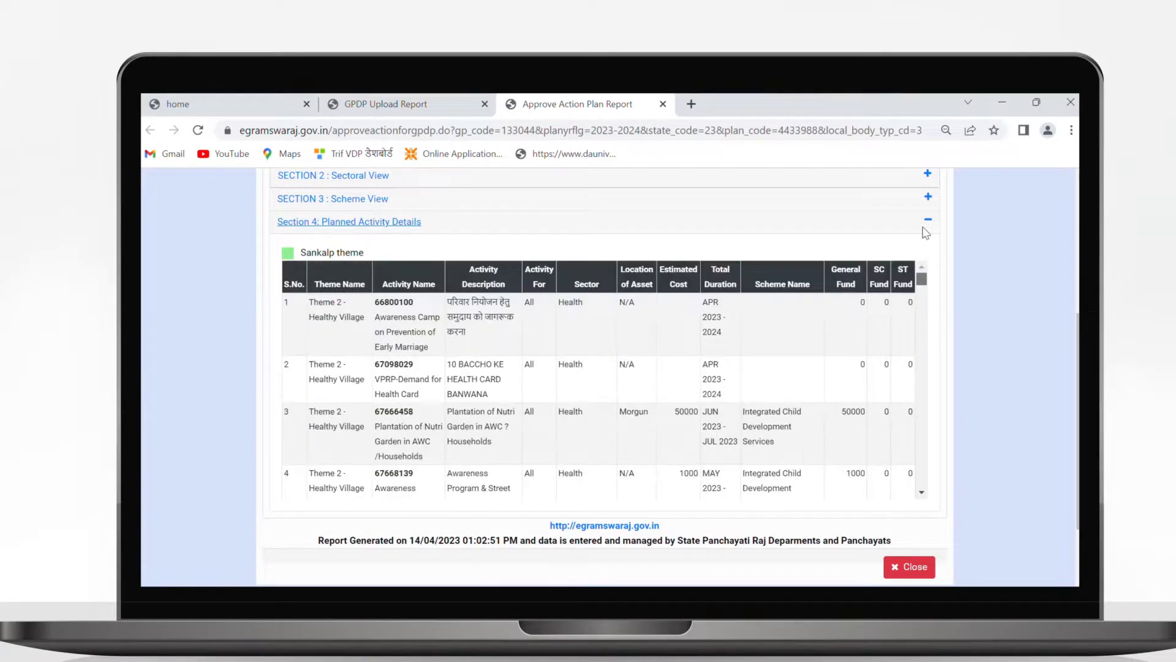